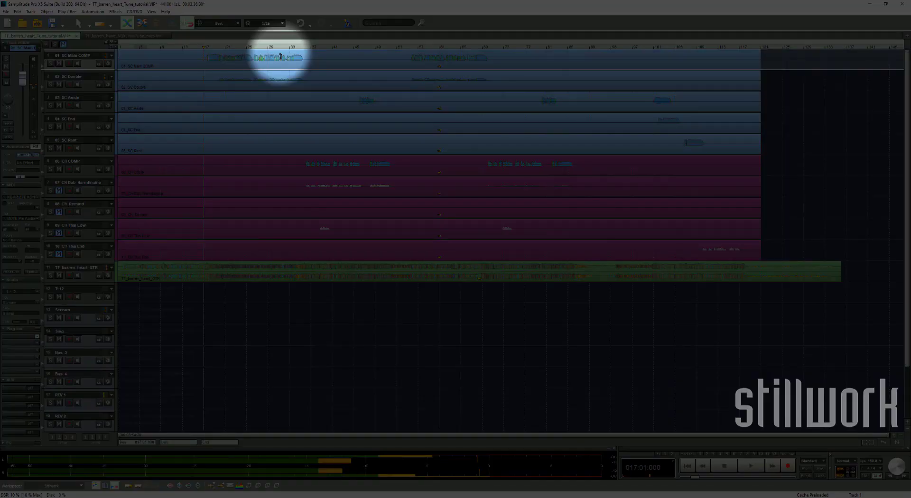
Play back the mix from around bar 30 to hear the untuned vocals, and stop.
click(276, 54)
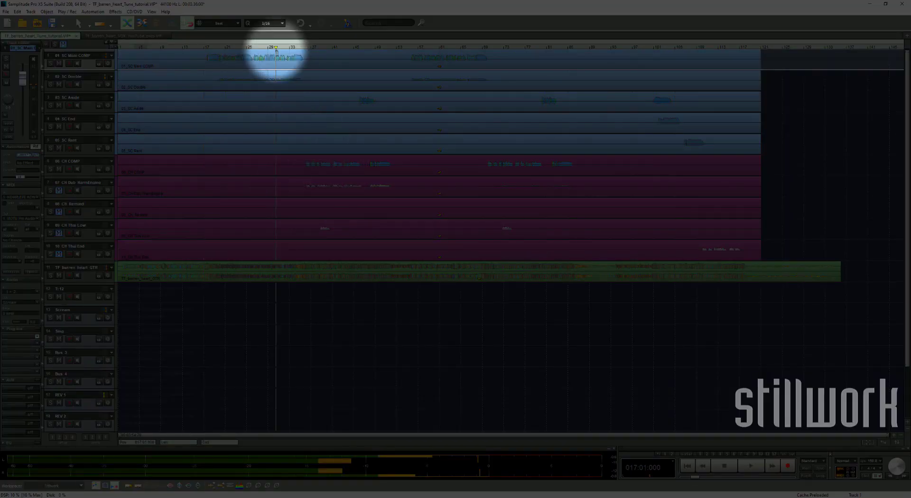
key(space)
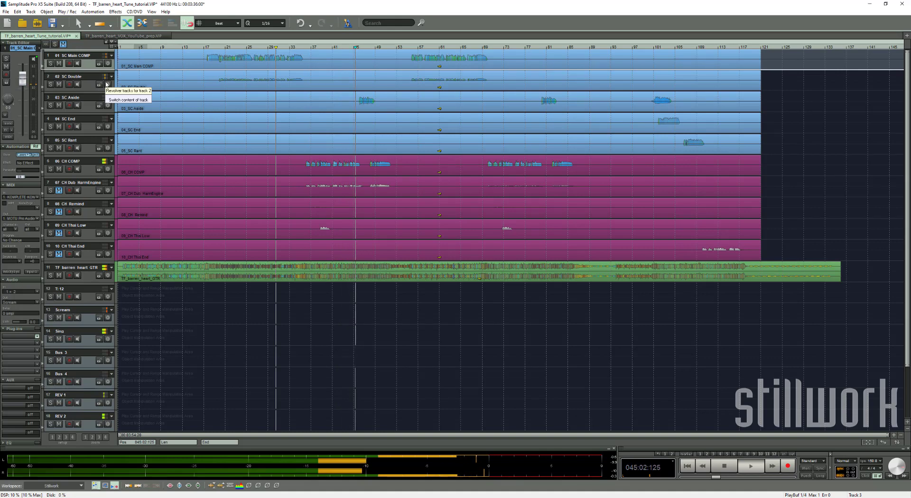
key(space)
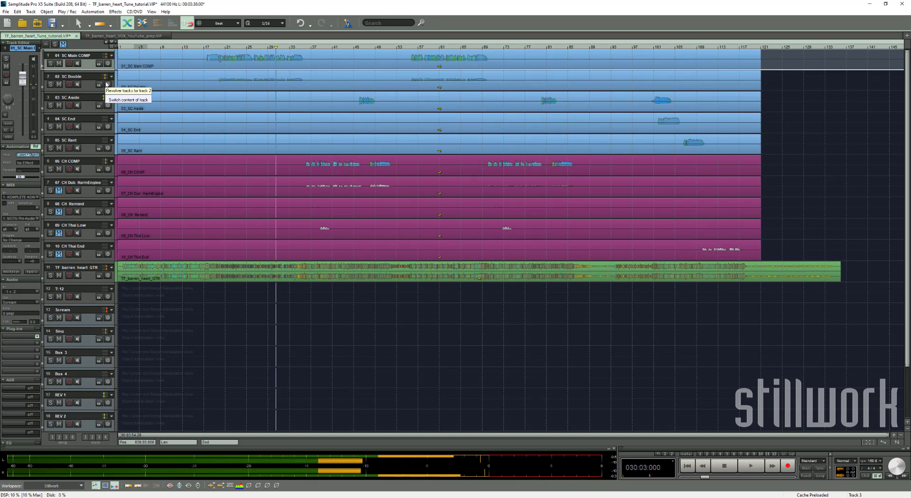
Insert the Waves ReWire plug-in in the first slot of AUX 4 in the mixer, and close the mixer.
key(m)
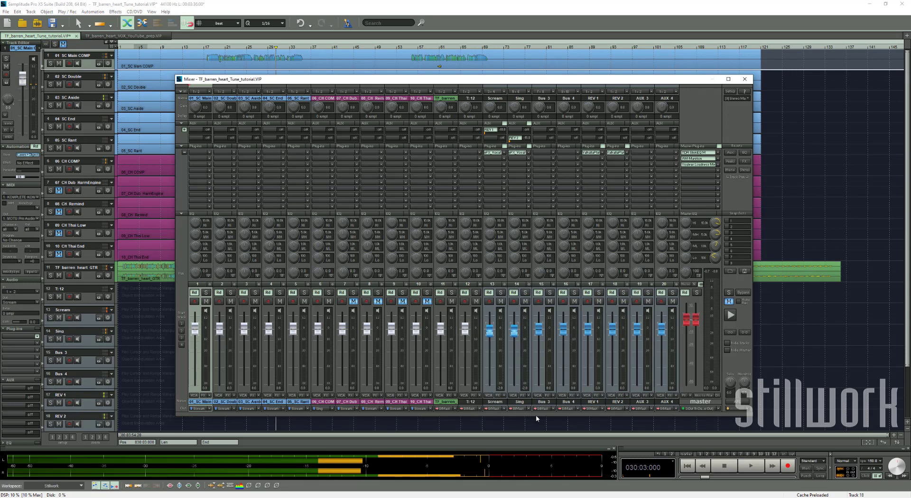
click(676, 154)
mouse_move(713, 176)
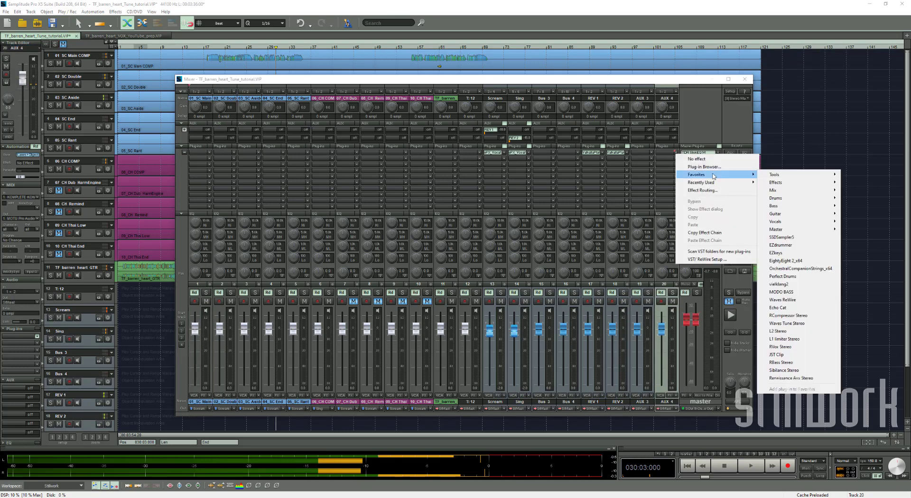
click(809, 301)
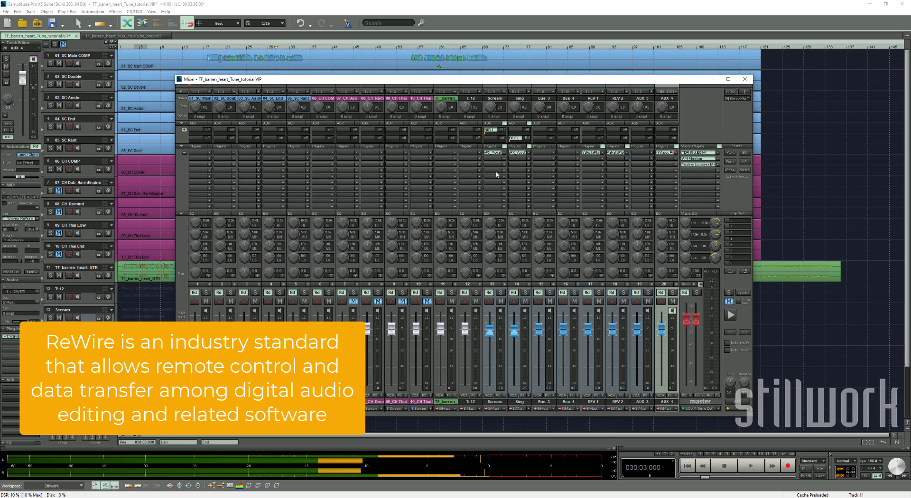
click(744, 79)
Insert Waves Tune Stereo in the first plug-in slot of the 06_CH COMP track, and close the plug-in and mixer windows.
click(207, 57)
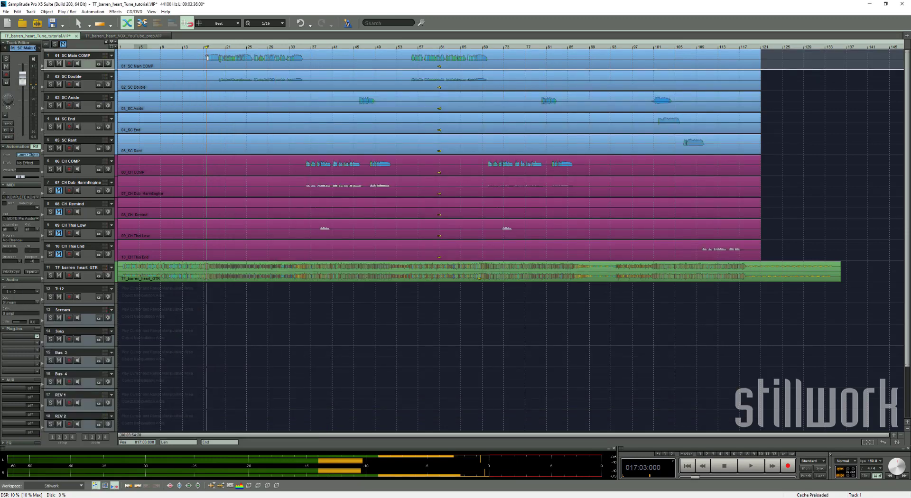
key(m)
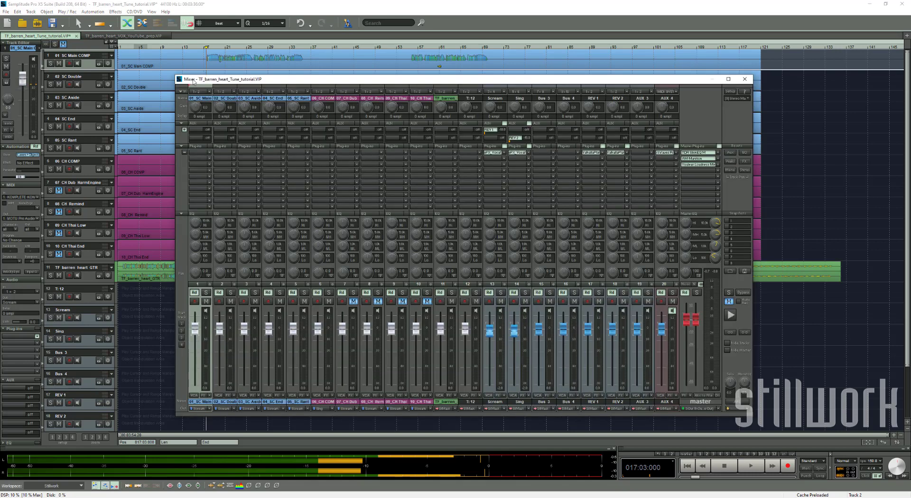
click(328, 152)
click(451, 374)
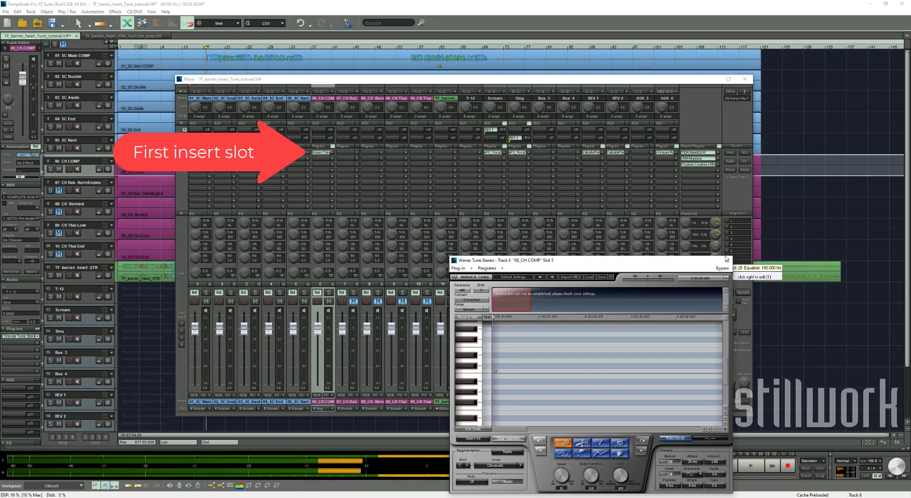
click(727, 260)
click(745, 79)
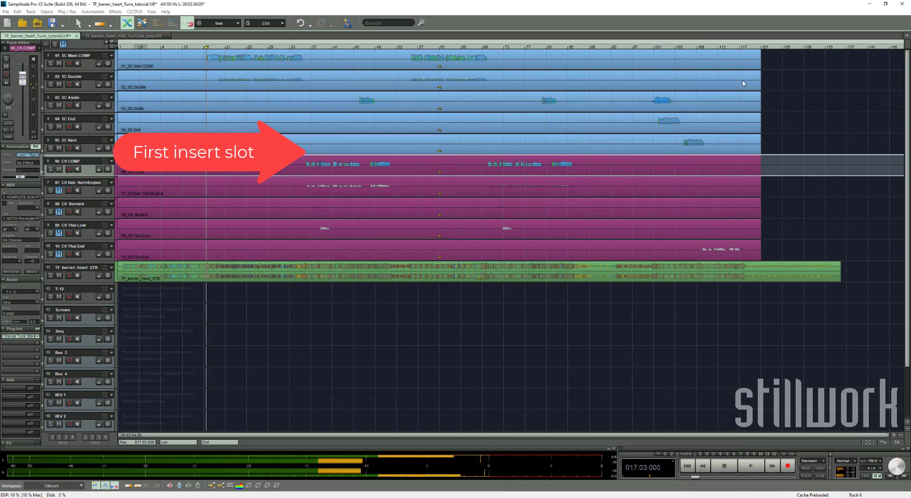
Scan the first chorus of CH COMP into Waves Tune by playing from 035:03:000 until after its last phrase.
click(304, 162)
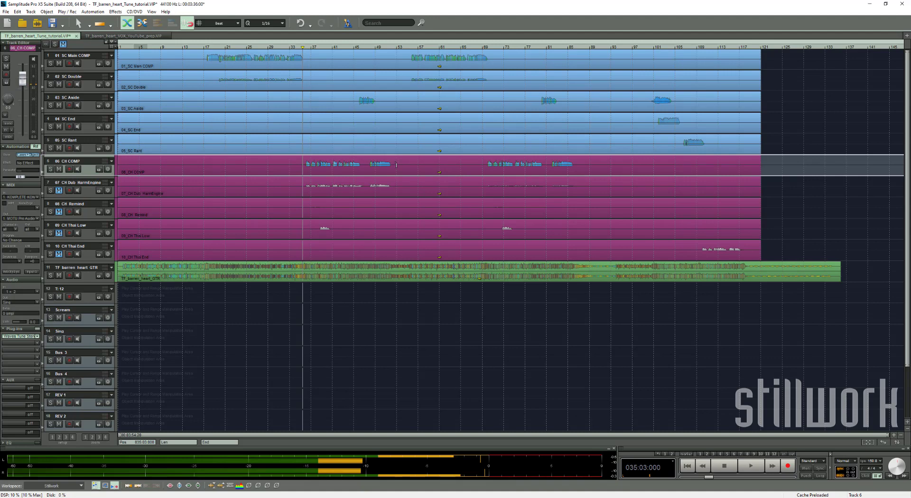
right_click(27, 337)
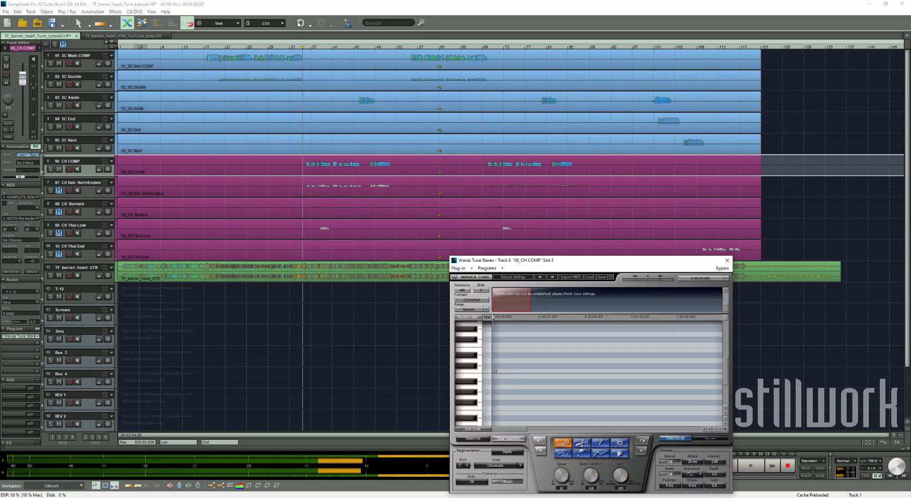
key(space)
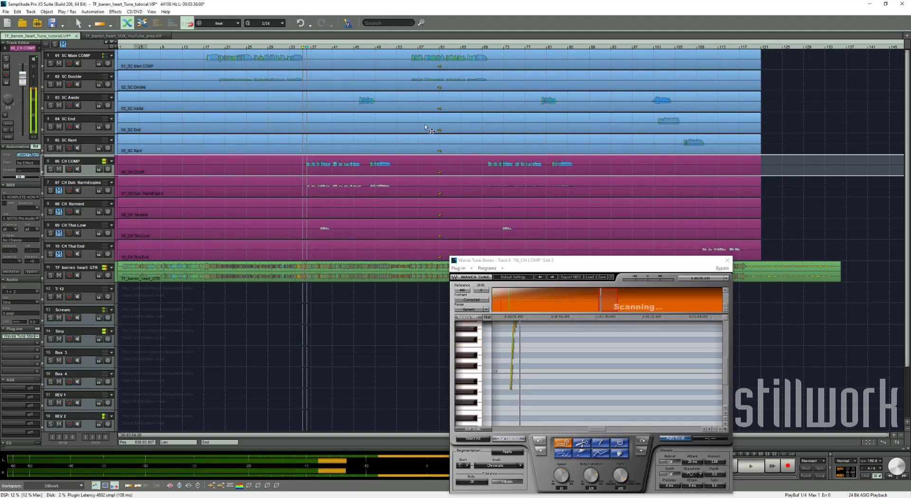
drag(602, 261, 562, 110)
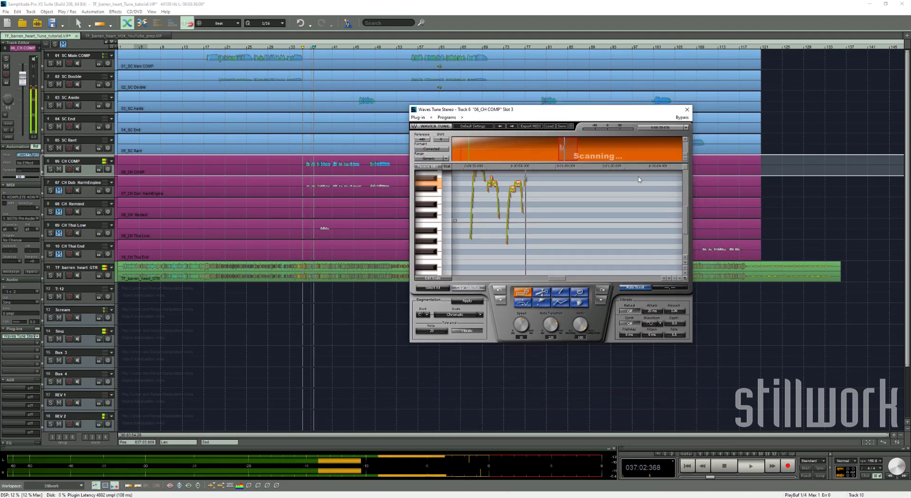
drag(686, 217, 686, 211)
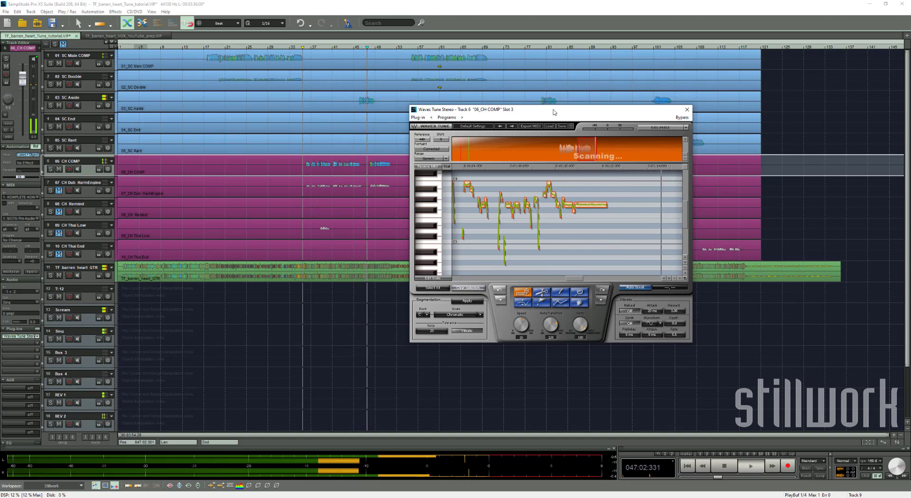
drag(554, 112, 626, 146)
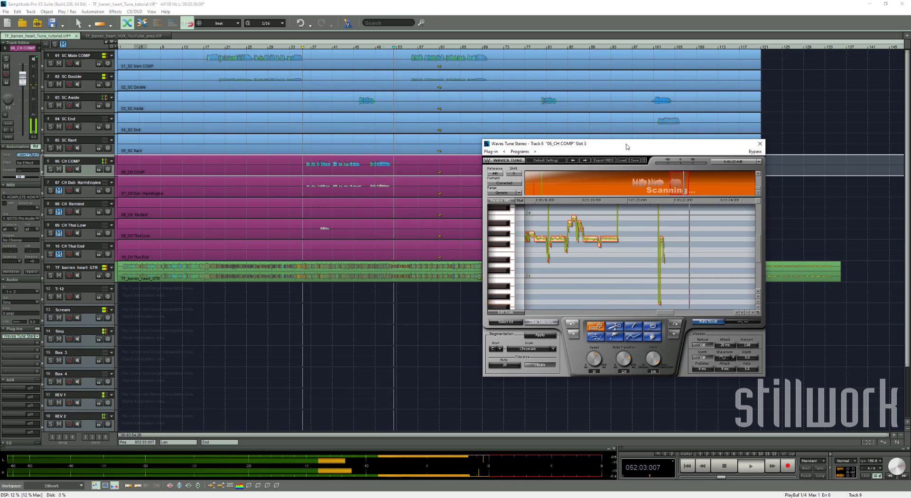
key(space)
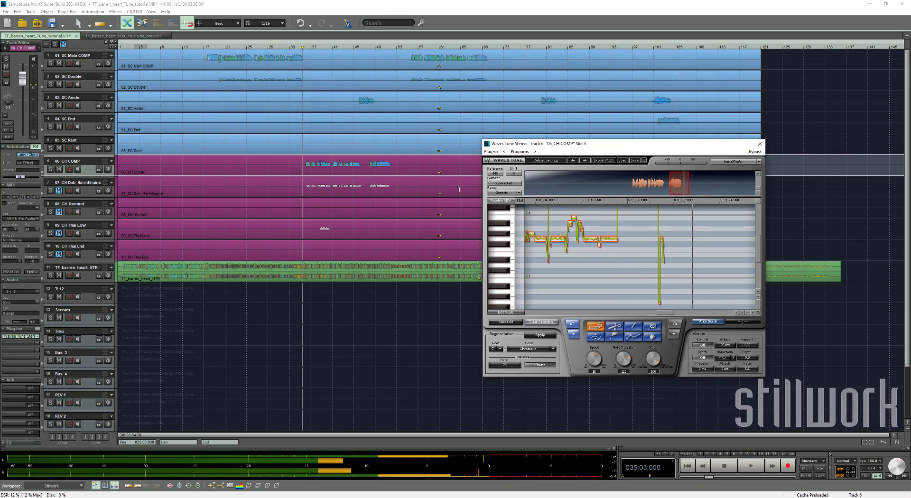
Clear the misdetected pitch spike and the long note placed too high in the last scanned phrase.
drag(523, 139, 252, 72)
drag(488, 188, 491, 172)
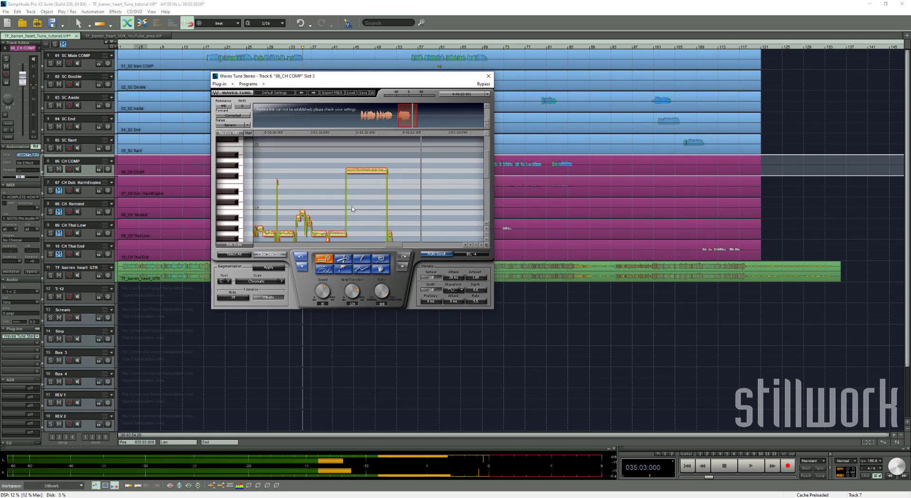
mouse_move(397, 245)
mouse_down()
mouse_move(360, 247)
mouse_move(387, 252)
mouse_up()
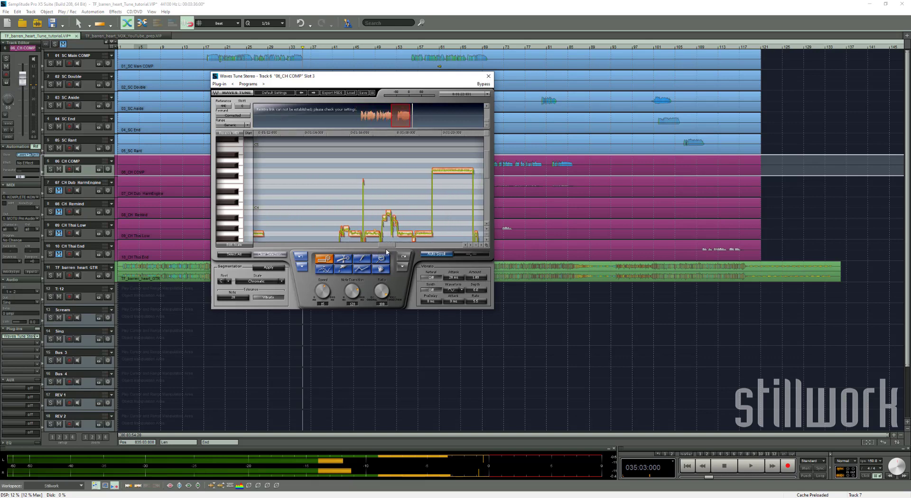
drag(486, 171, 486, 175)
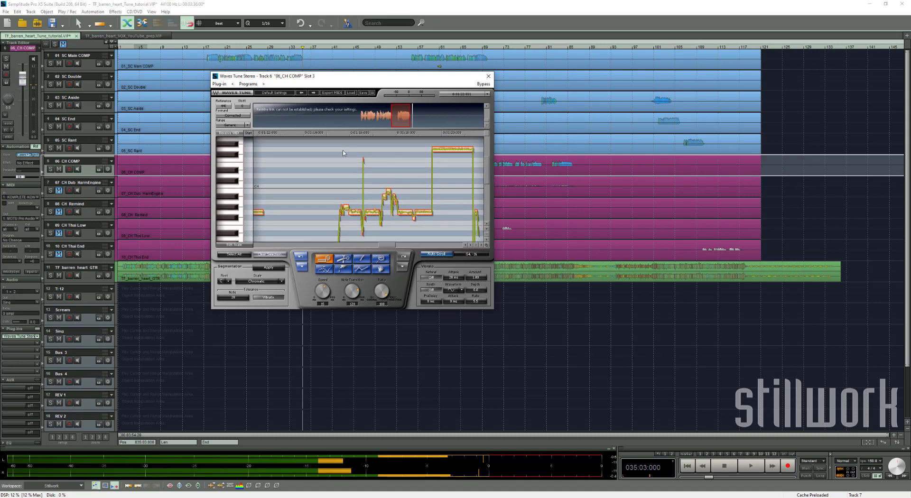
drag(351, 149, 382, 179)
mouse_move(425, 145)
mouse_down()
mouse_move(491, 179)
mouse_move(479, 180)
mouse_up()
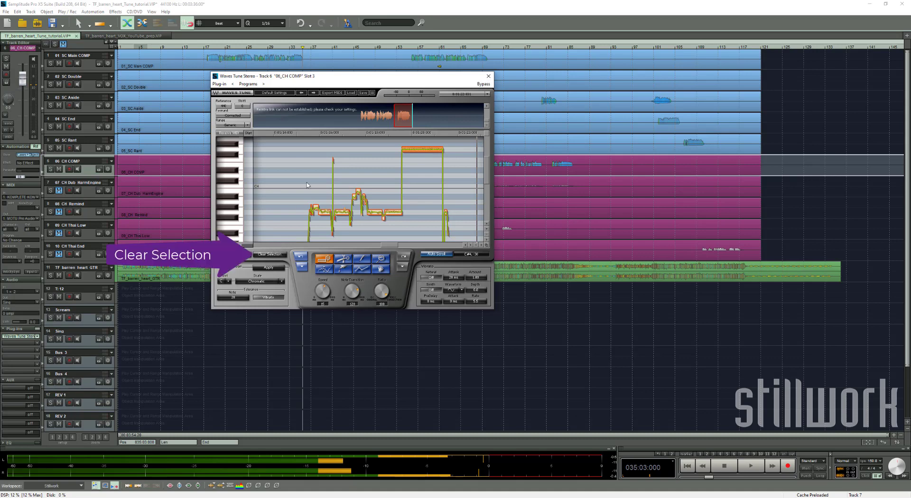
click(274, 255)
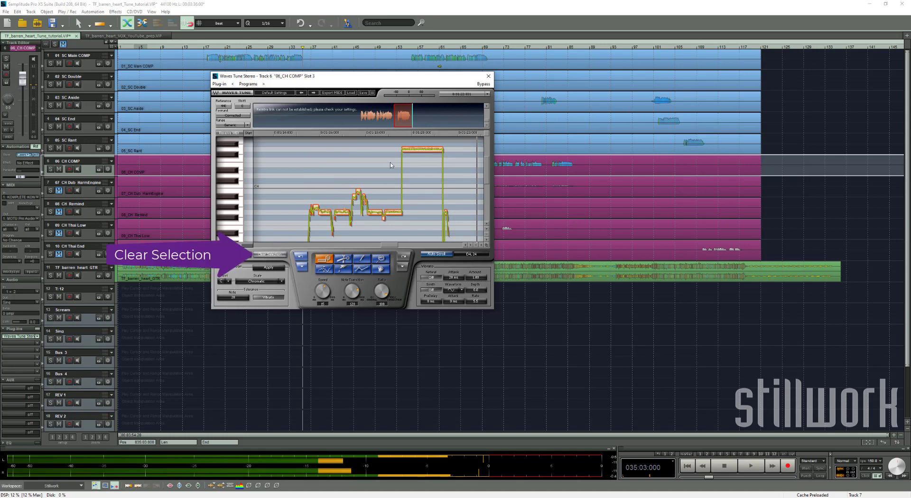
click(278, 255)
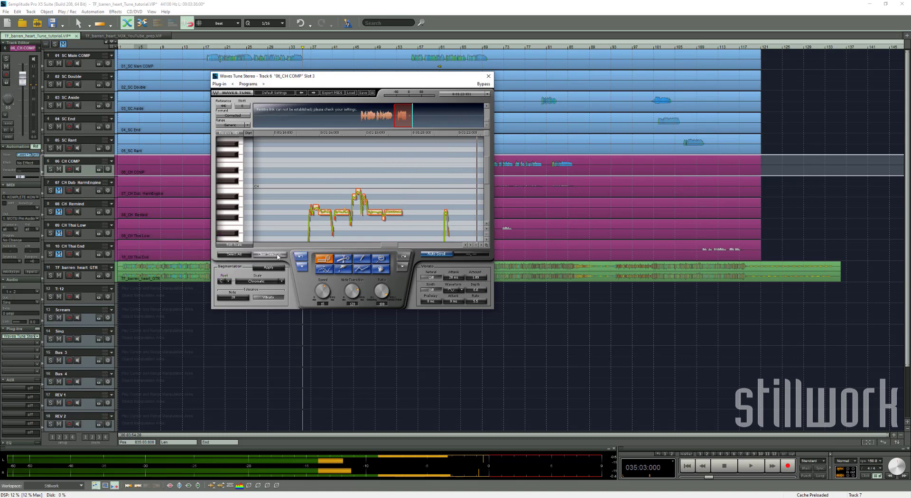
Set the pitch detection range to Alto and rescan the last phrase from just before its first note.
click(241, 124)
click(241, 125)
click(241, 125)
click(242, 125)
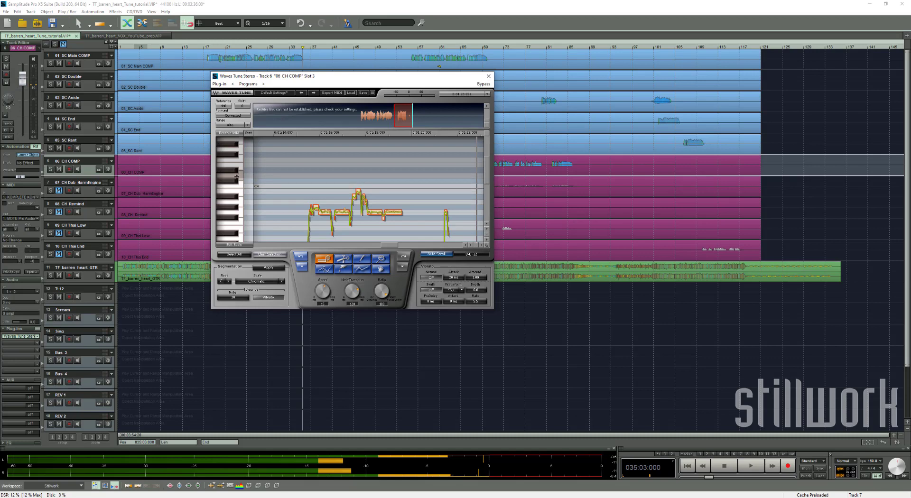
click(290, 135)
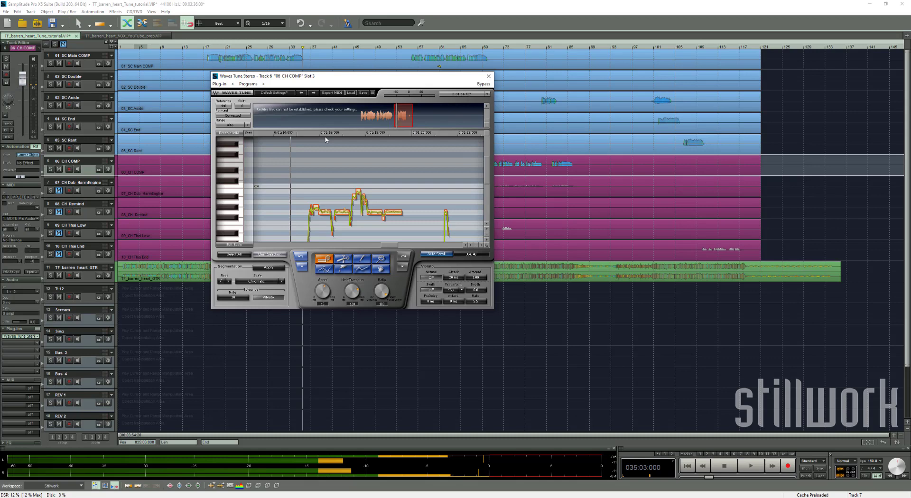
click(292, 135)
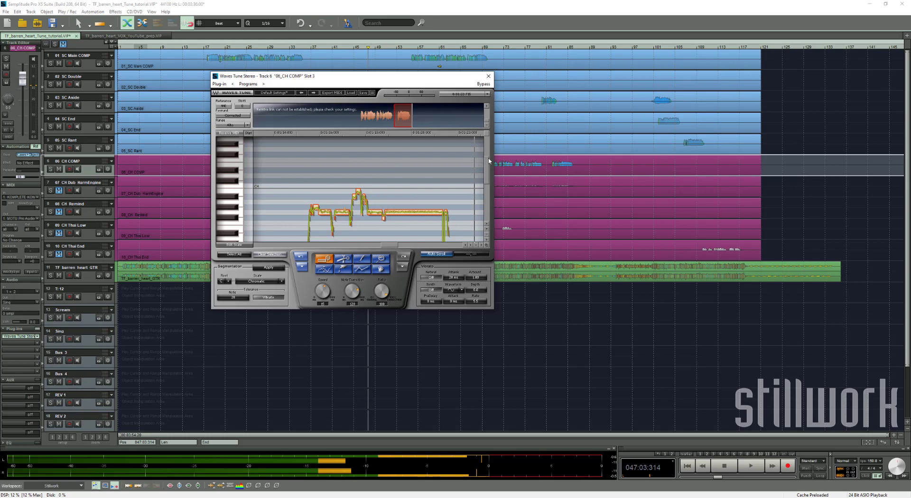
Examine the detected notes and the segmentation settings across the scanned chorus phrases for stray pitches.
scroll(308, 151, down, 2)
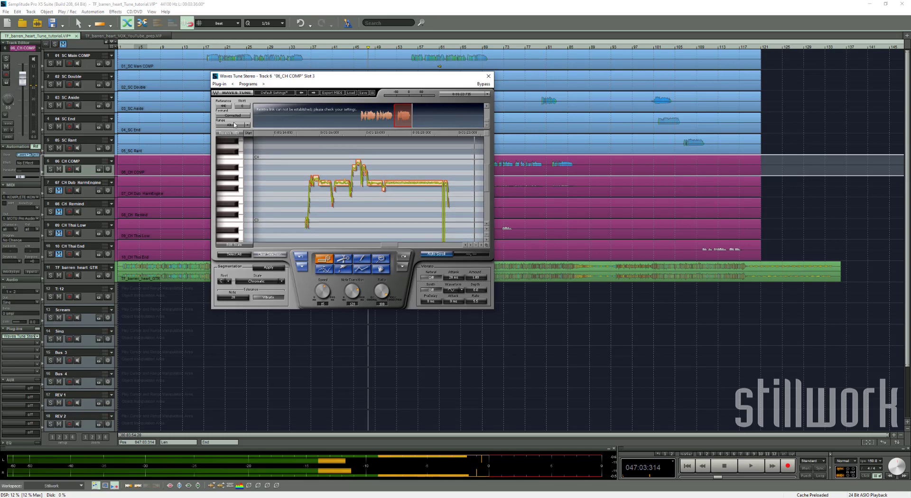
drag(396, 245, 356, 241)
drag(487, 169, 489, 187)
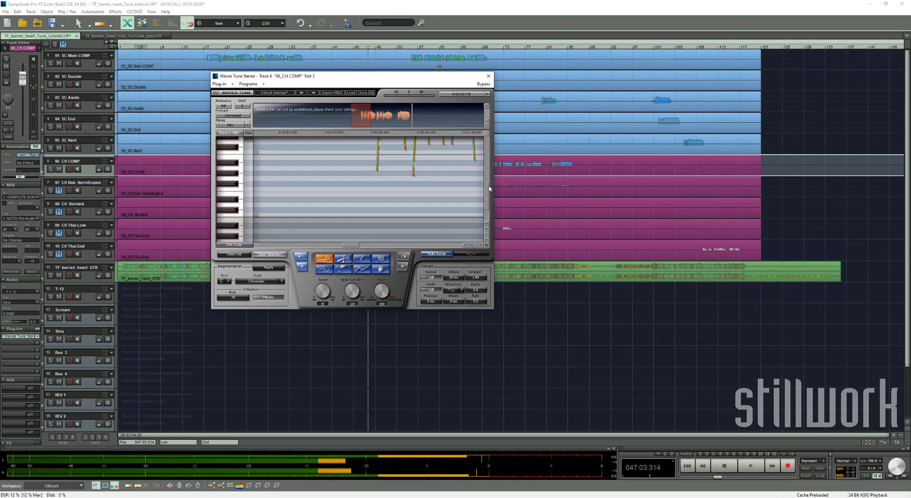
drag(352, 245, 383, 245)
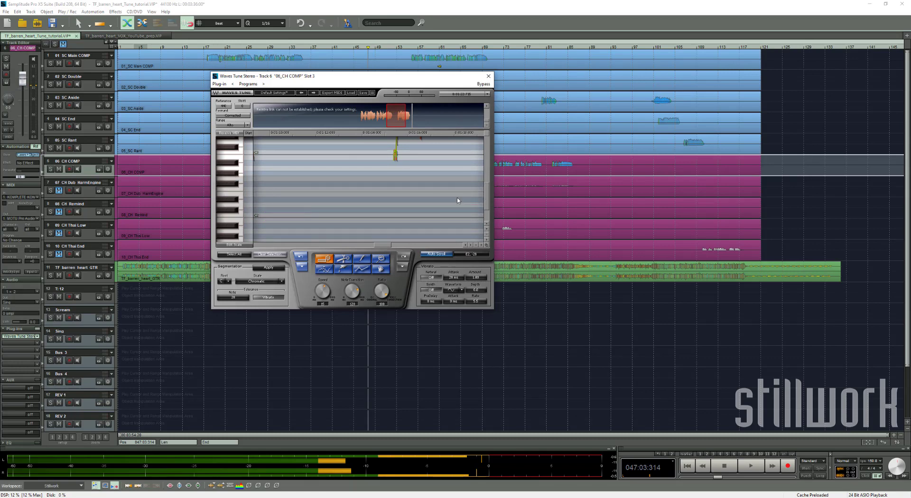
drag(489, 195, 488, 173)
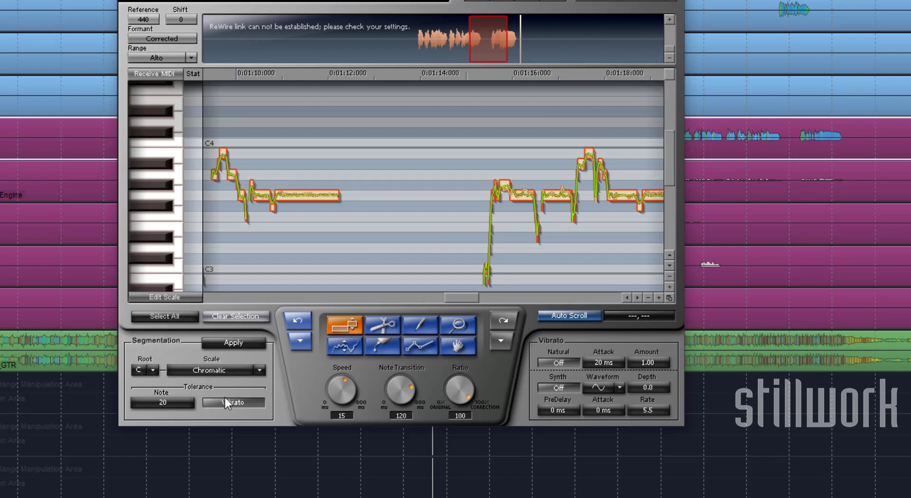
drag(449, 303, 410, 293)
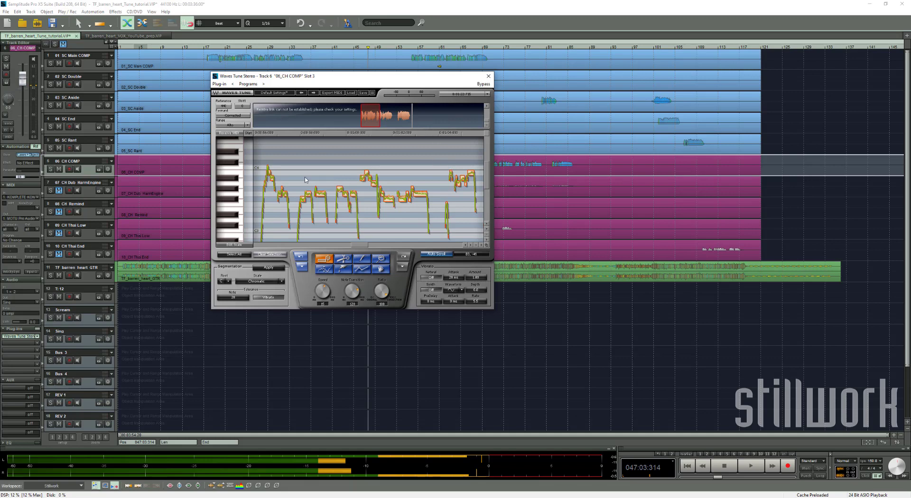
drag(488, 175, 491, 174)
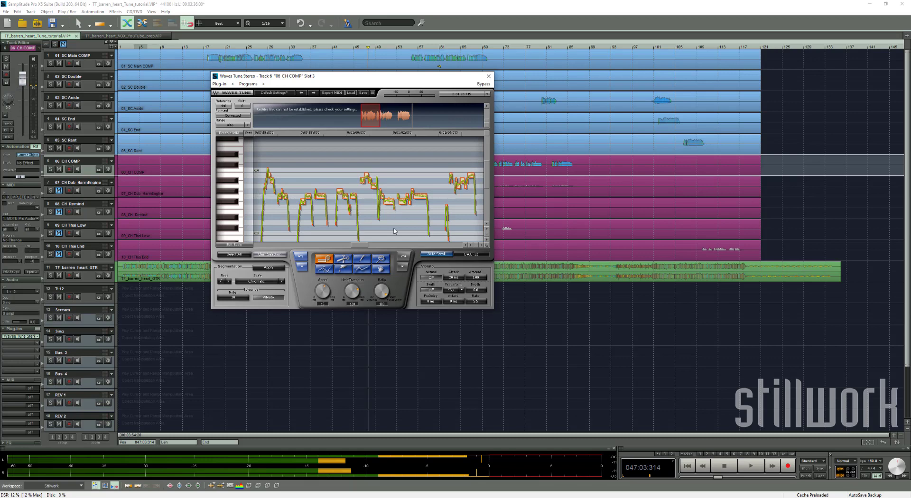
Select all detected notes of the first chorus and segment them with root B and the Natural Minor scale.
drag(369, 245, 358, 251)
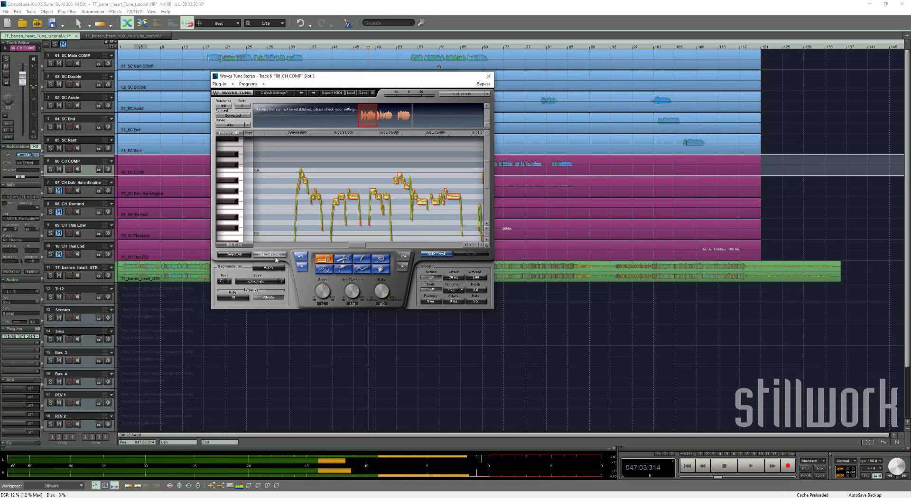
click(229, 255)
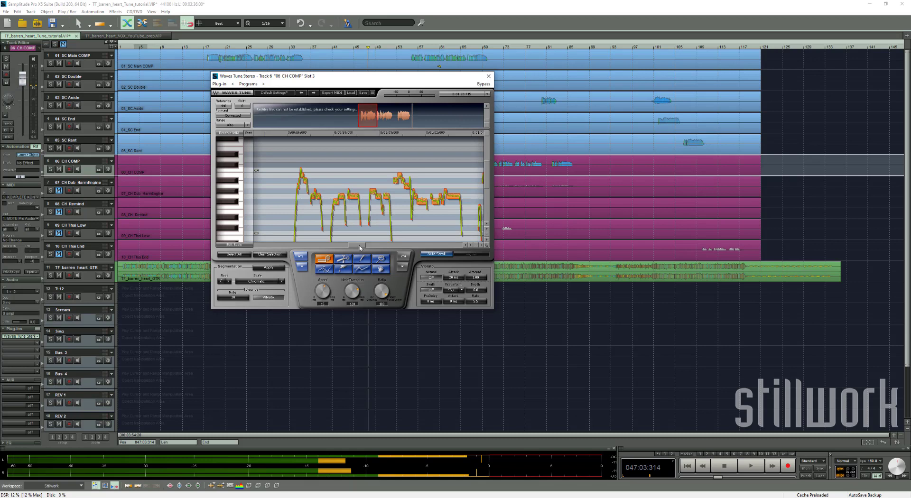
drag(362, 246, 395, 248)
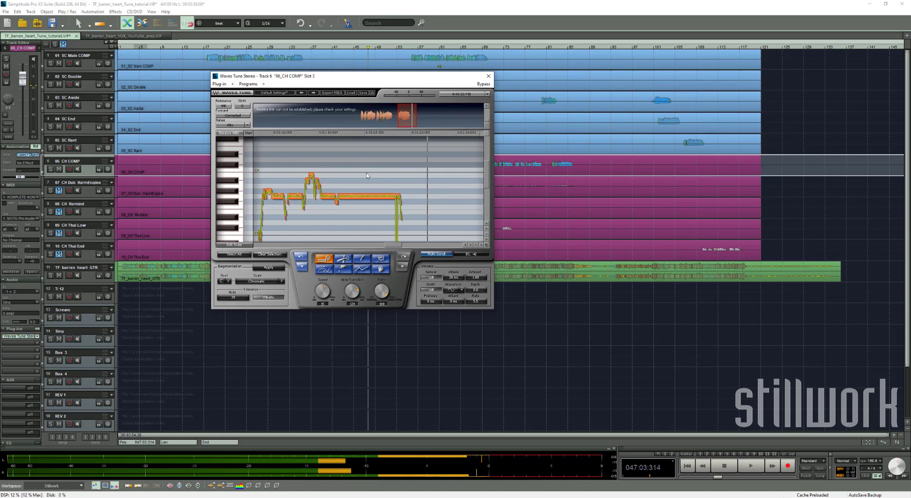
click(228, 281)
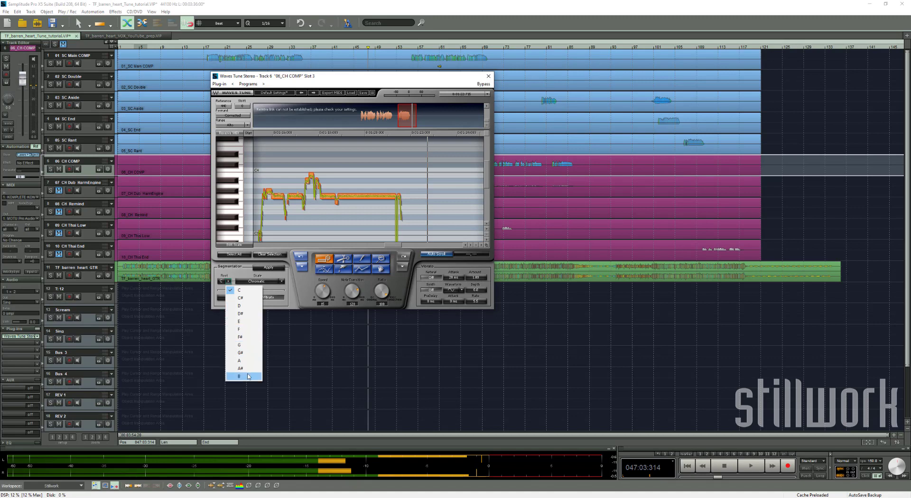
click(240, 376)
click(281, 283)
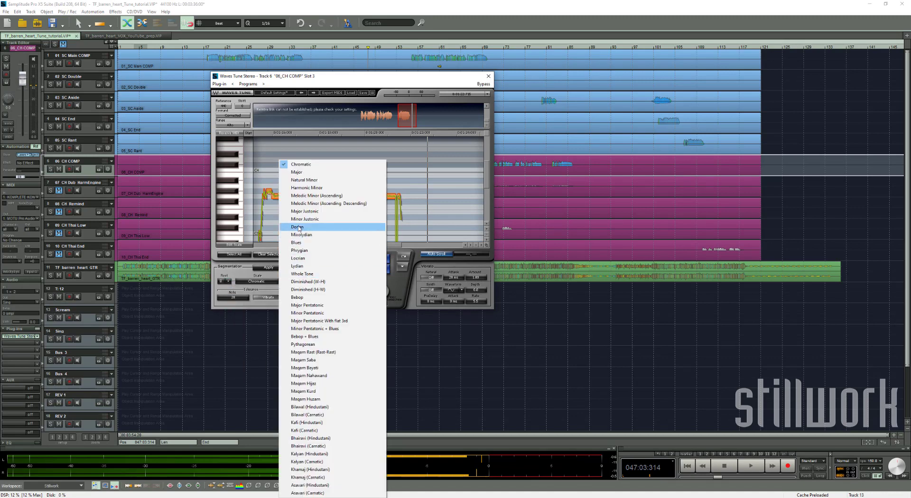
click(306, 180)
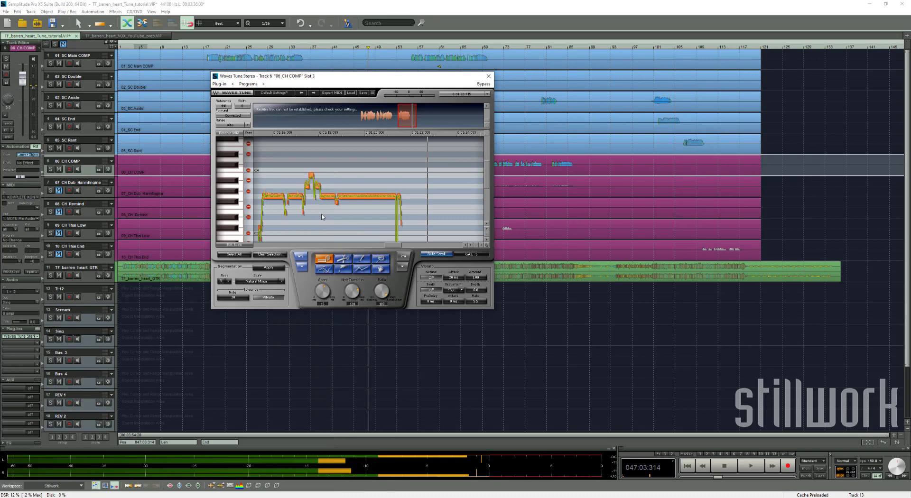
Set the segmentation note tolerance to 25 for the selected notes.
drag(394, 248, 357, 243)
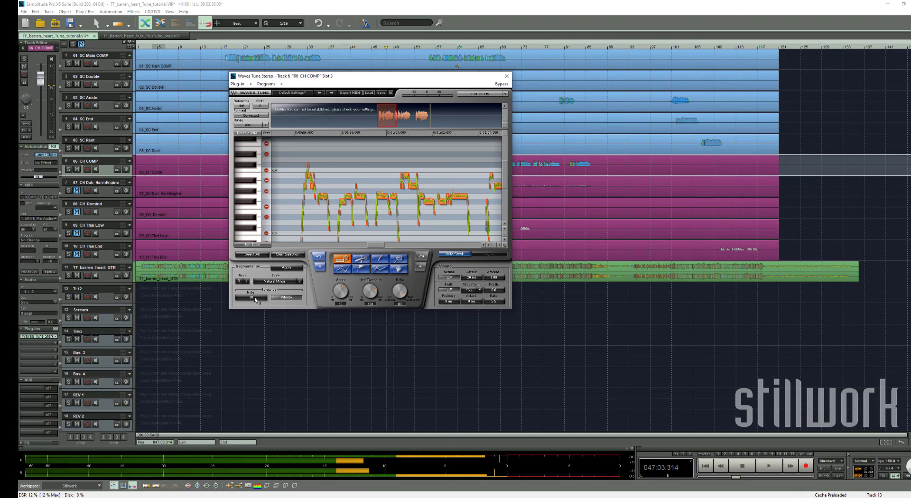
mouse_move(255, 298)
mouse_down()
mouse_move(255, 284)
mouse_move(255, 303)
mouse_up()
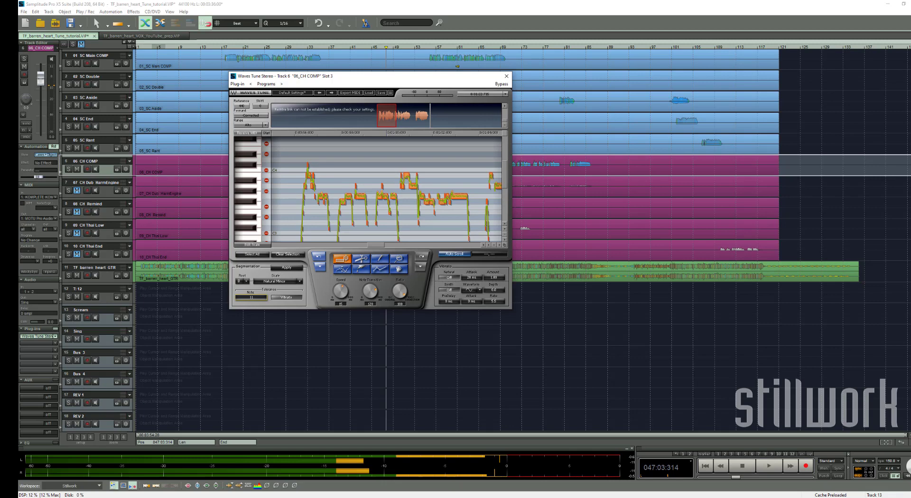
click(255, 299)
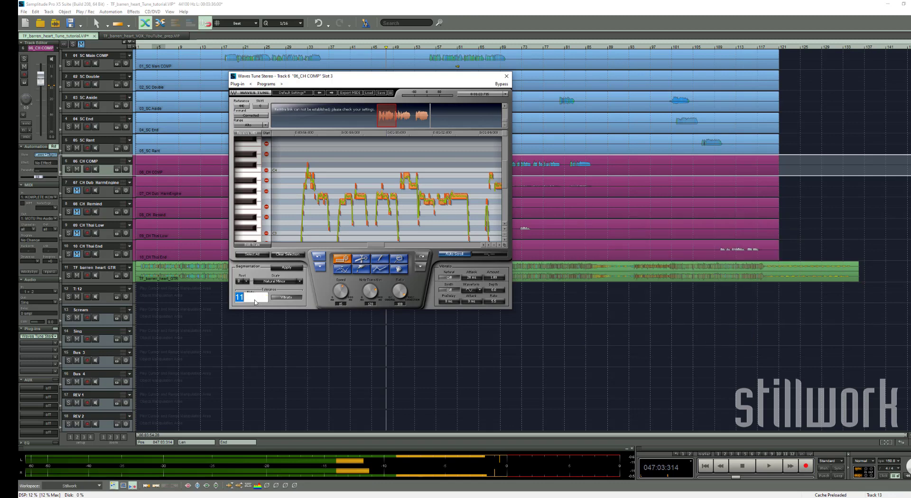
text(25)
key(Return)
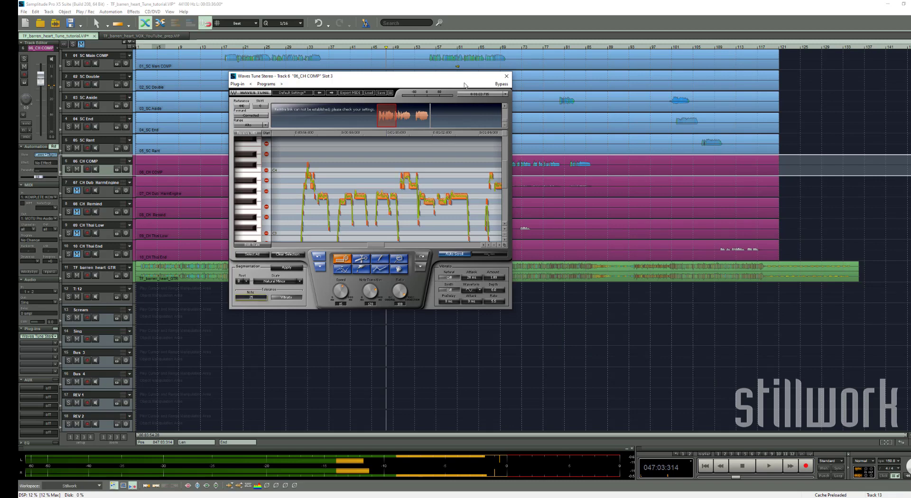
Move the Waves Tune window off the chorus clips and play the first chorus from 033:04:000 to judge the new segmentation.
drag(464, 86, 582, 195)
click(319, 164)
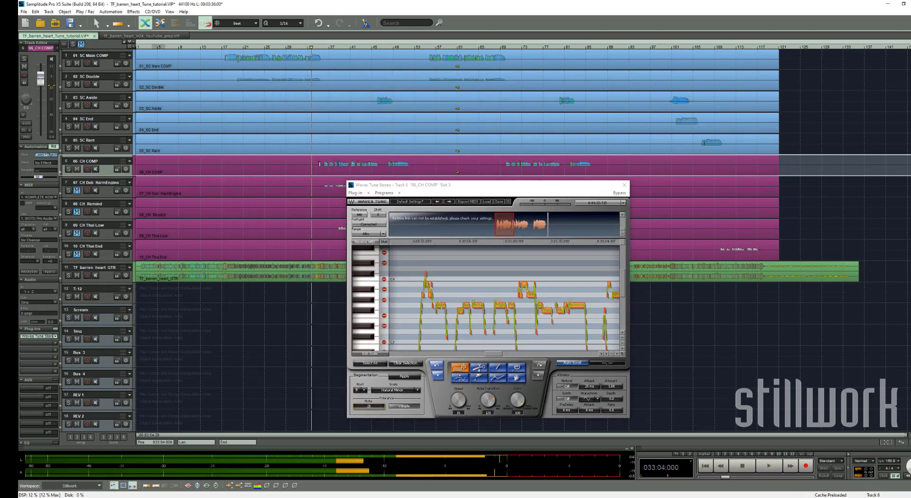
key(space)
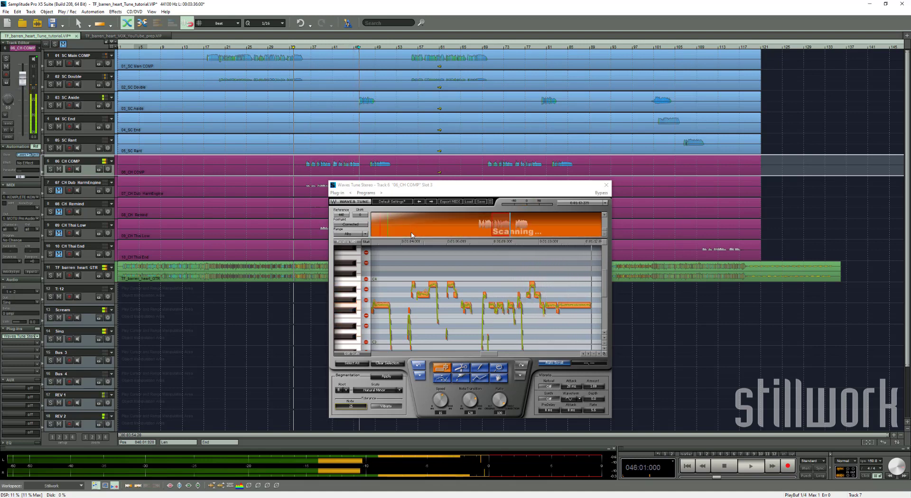
key(space)
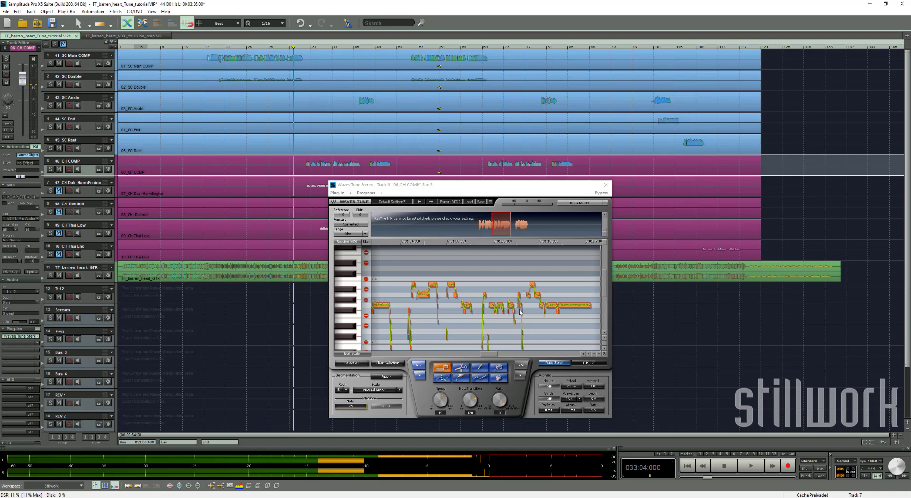
Deselect the notes and try several different note tolerance values.
mouse_move(516, 290)
mouse_down()
mouse_move(527, 313)
mouse_move(517, 286)
mouse_move(524, 351)
mouse_up()
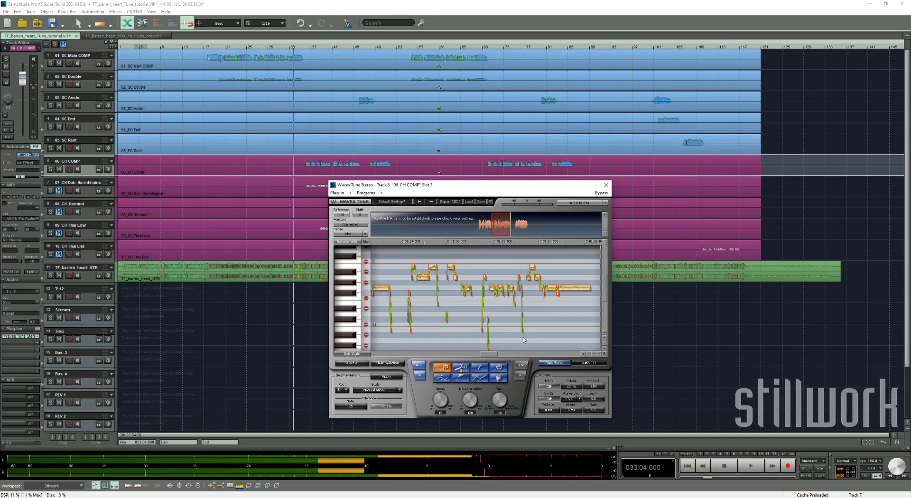
click(360, 408)
drag(360, 407, 359, 401)
drag(360, 406, 359, 408)
drag(359, 407, 360, 410)
Try moving the short split-off note before the chorus's second-to-last high notes down in pitch, and undo the move.
click(598, 354)
drag(491, 355, 496, 354)
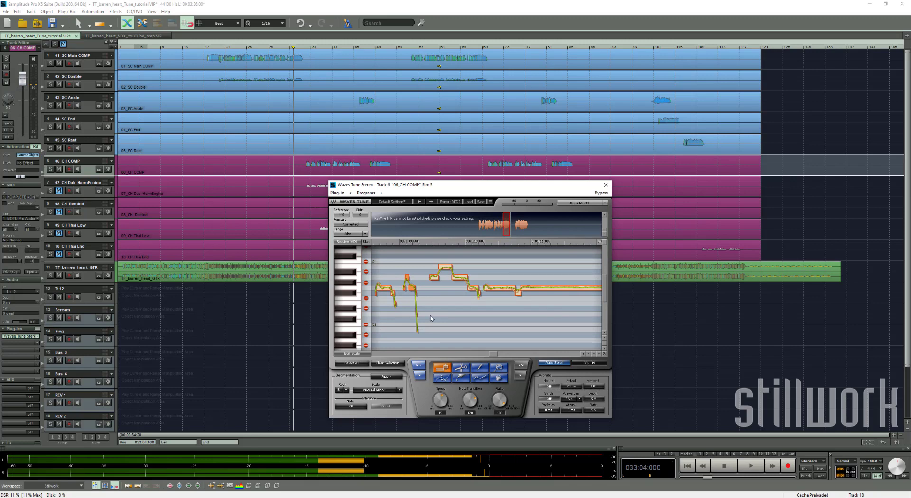
click(418, 280)
drag(407, 278, 406, 302)
click(392, 364)
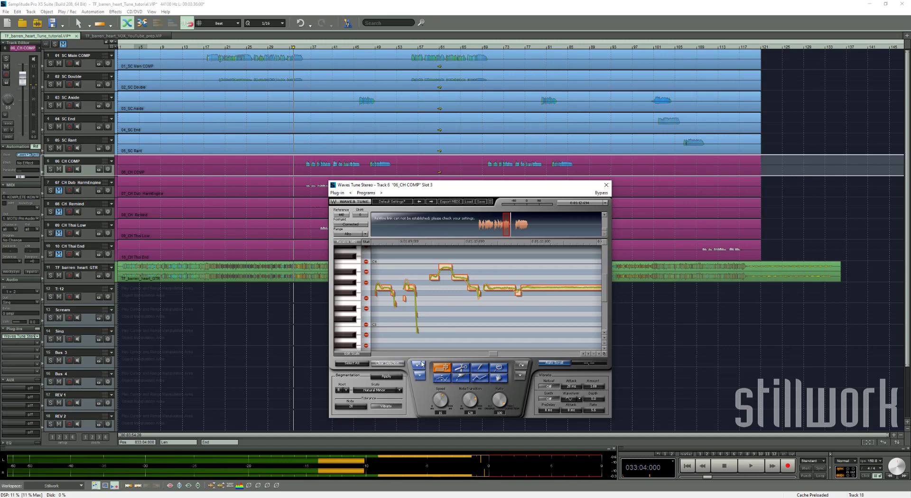
click(421, 364)
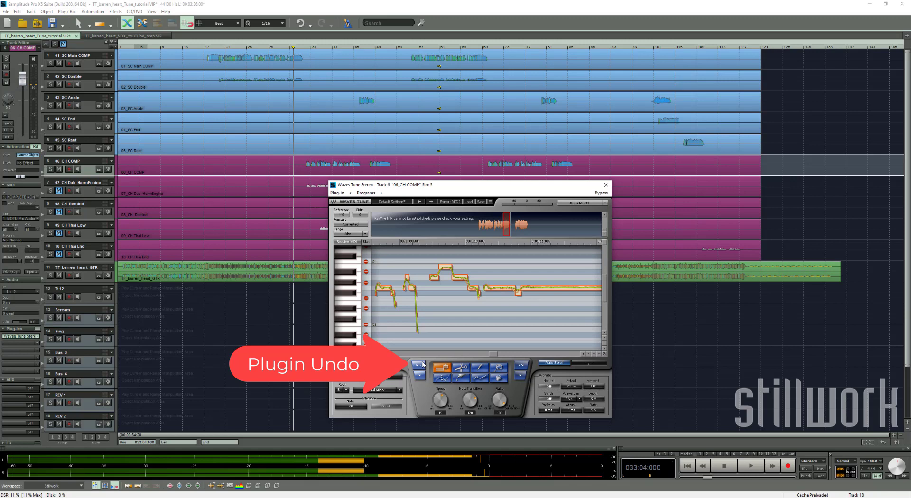
Select the two pieces of the split syllable and raise their note tolerance until they merge into one note.
drag(401, 266, 424, 314)
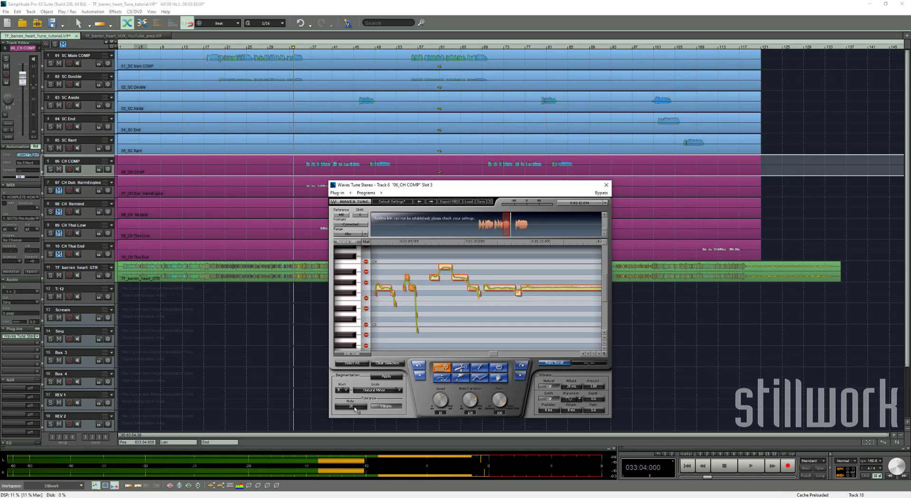
drag(355, 410, 369, 409)
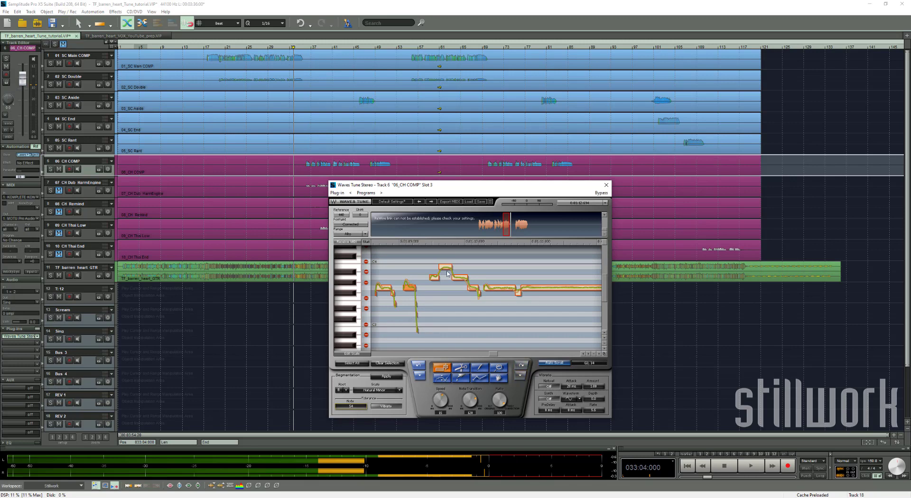
Play the re-segmented phrases, replay from 047:01:000 past the last phrase, and stop with the playhead at 047:04:000.
click(399, 243)
drag(495, 354, 490, 354)
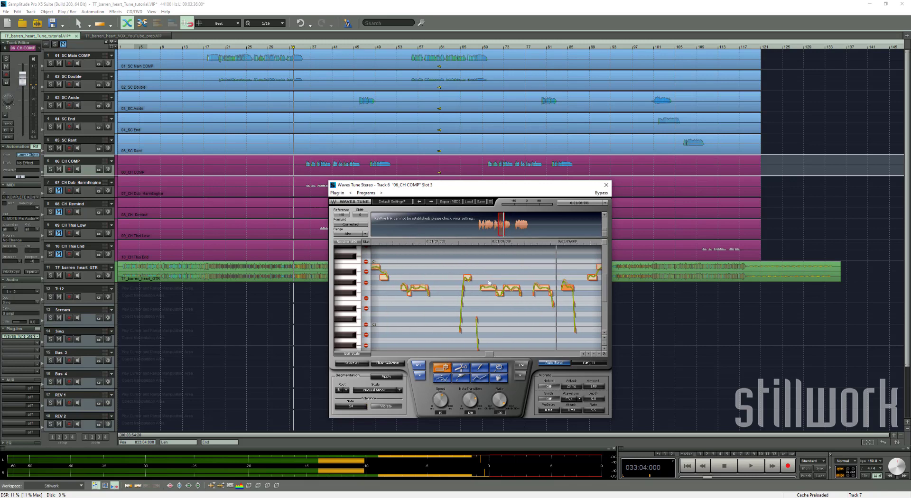
click(450, 243)
key(space)
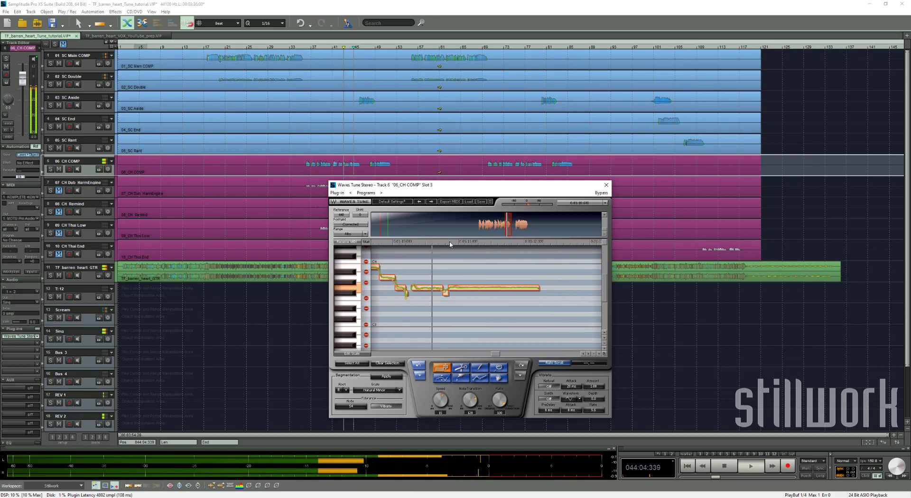
click(366, 160)
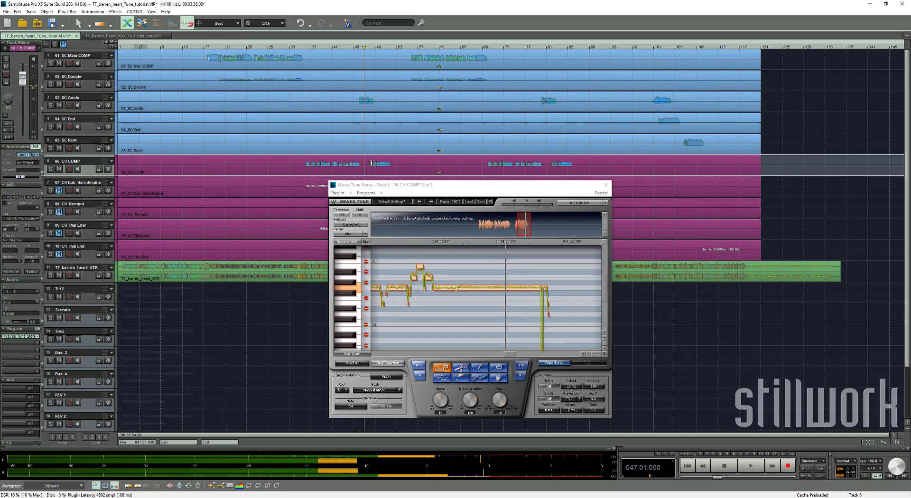
key(space)
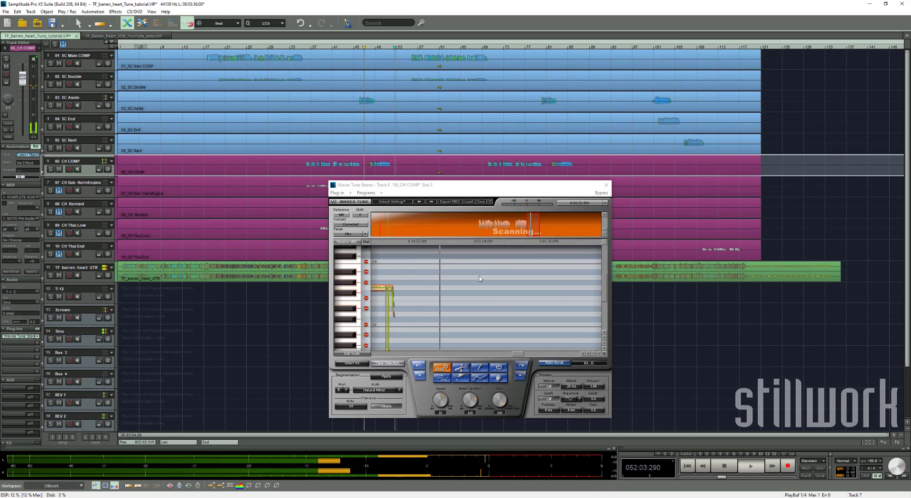
click(369, 160)
key(space)
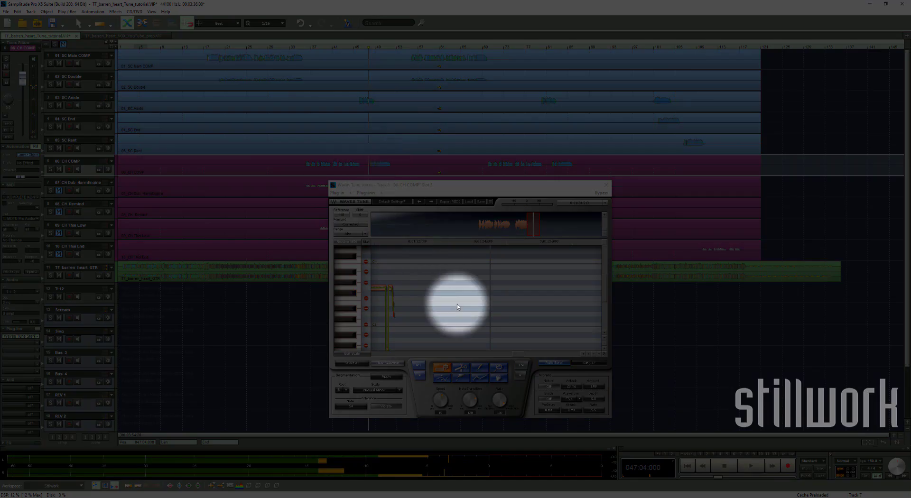
Adjust the note transition of the short high notes in the last phrase and listen to the result from 047:04:000.
click(505, 353)
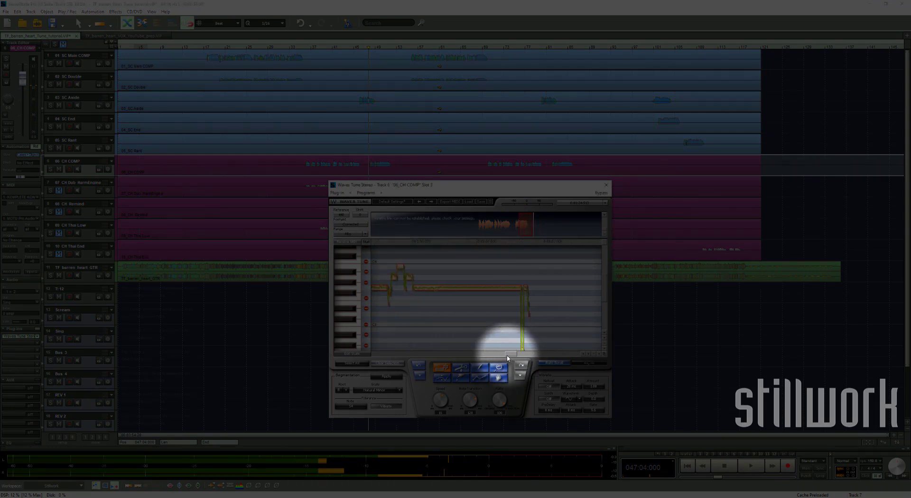
drag(504, 356, 503, 355)
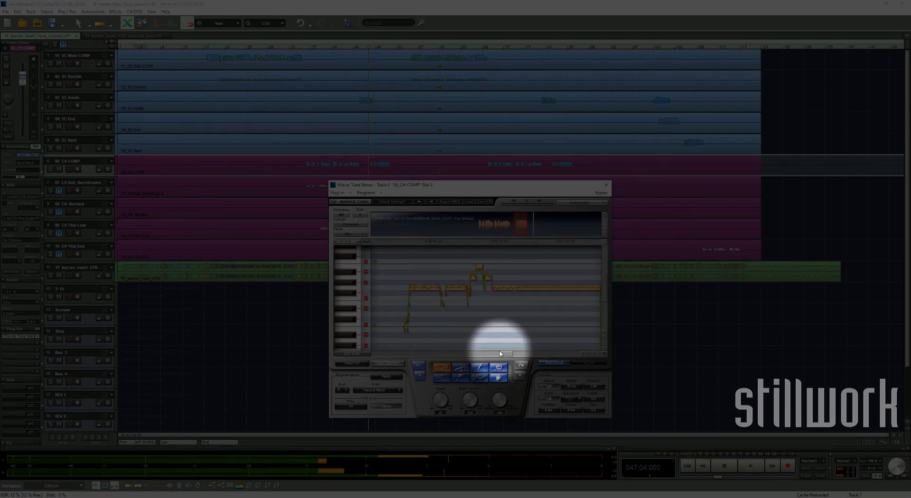
click(474, 280)
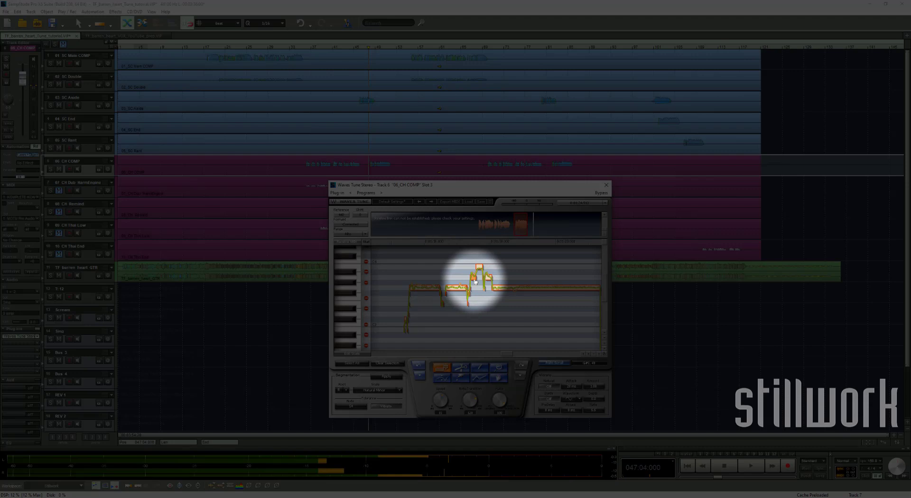
click(481, 270)
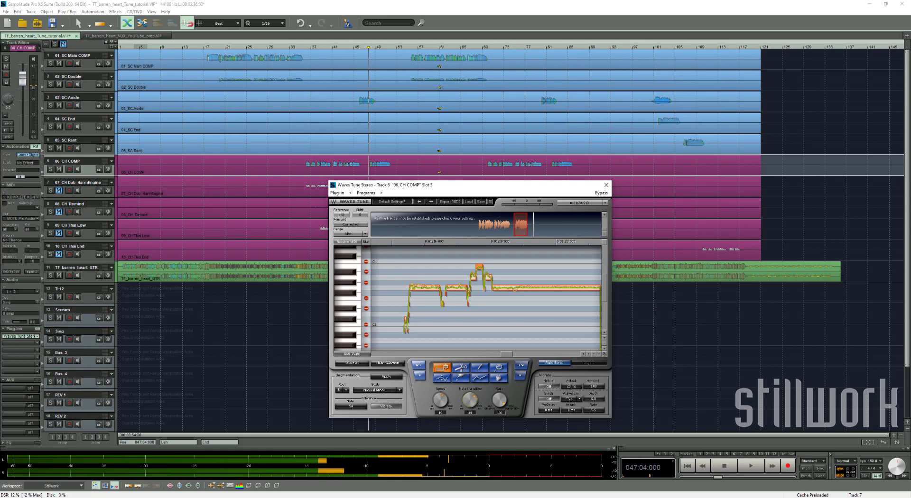
drag(471, 400, 471, 401)
drag(464, 268, 476, 281)
mouse_move(471, 401)
mouse_down()
mouse_move(471, 410)
mouse_move(471, 401)
mouse_up()
key(space)
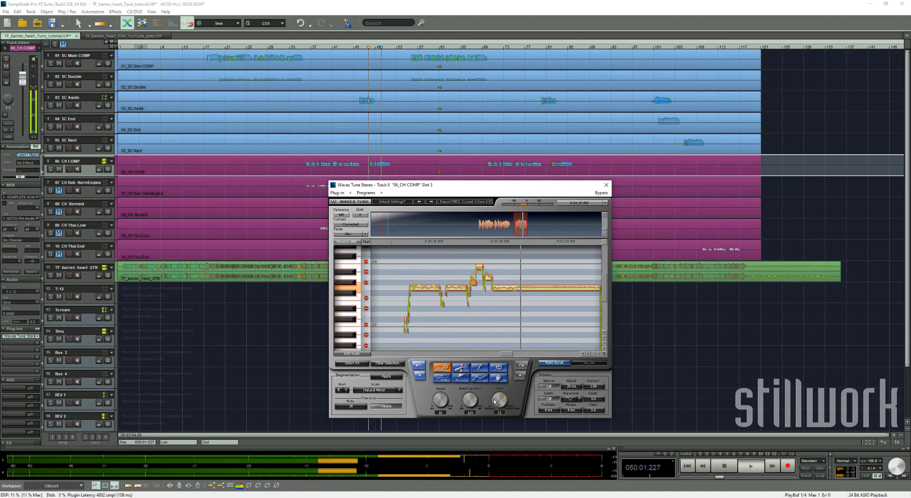
key(space)
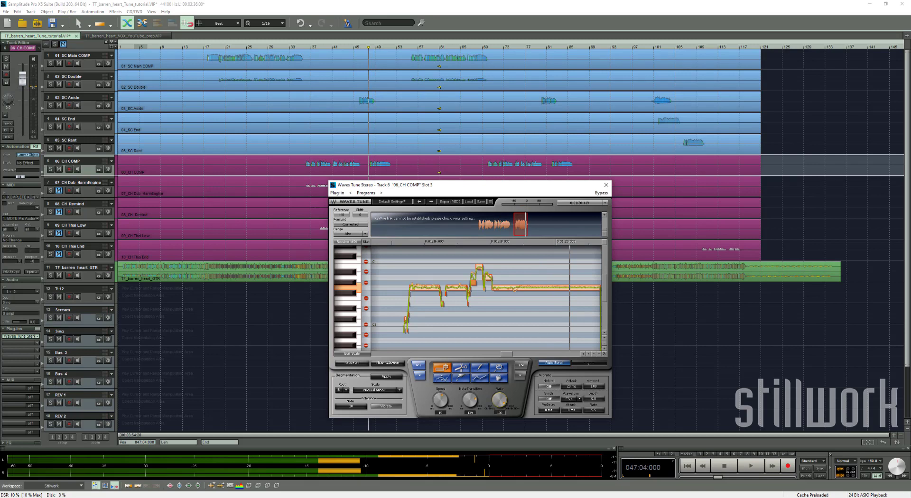
Readjust the note transition for the last phrase's selected high note and replay the phrase.
drag(469, 400, 469, 414)
drag(470, 400, 470, 402)
key(space)
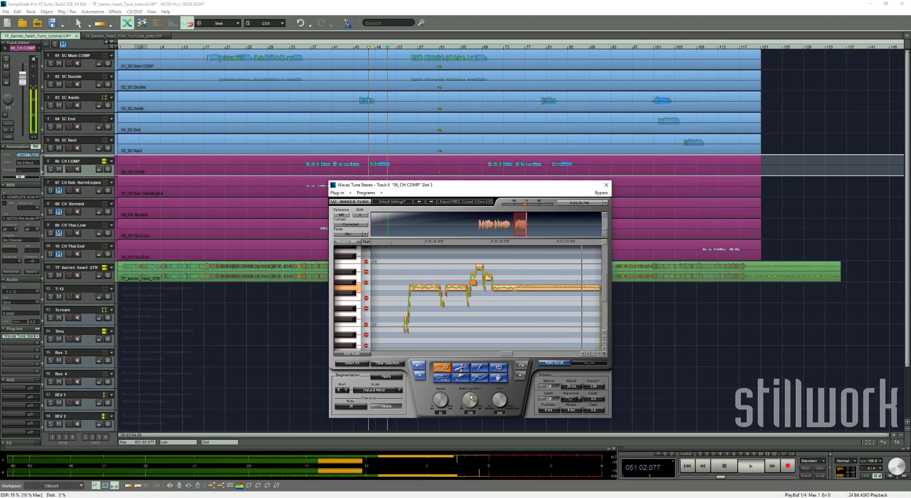
key(space)
Select the second chorus of CH COMP from 069:03:000 to 088:01:000 and reopen its Waves Tune window clear of the selection.
click(309, 164)
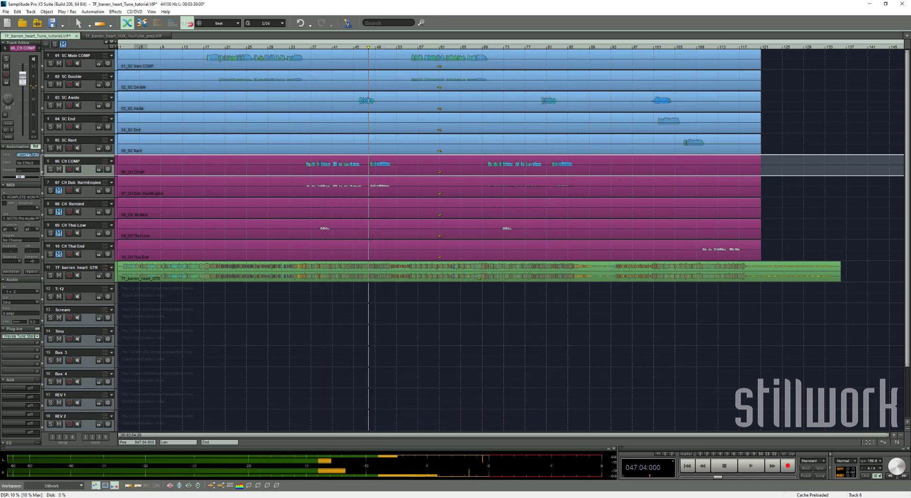
click(303, 163)
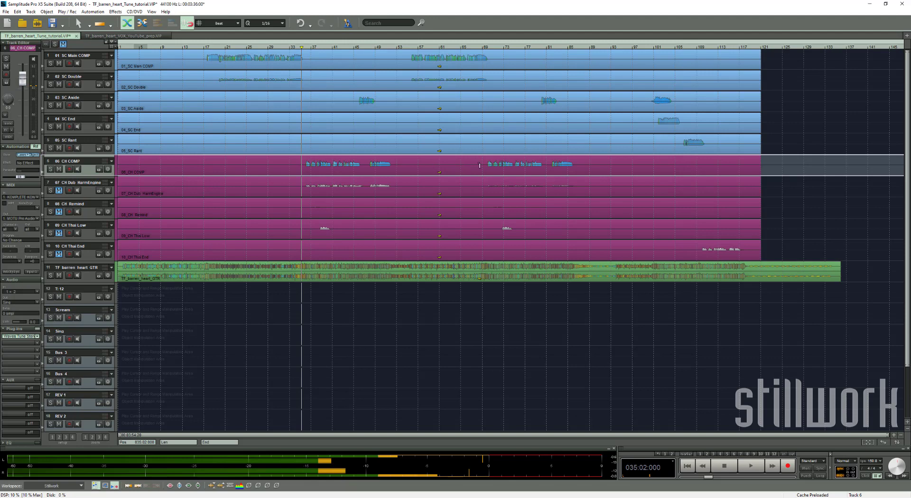
drag(480, 165, 585, 171)
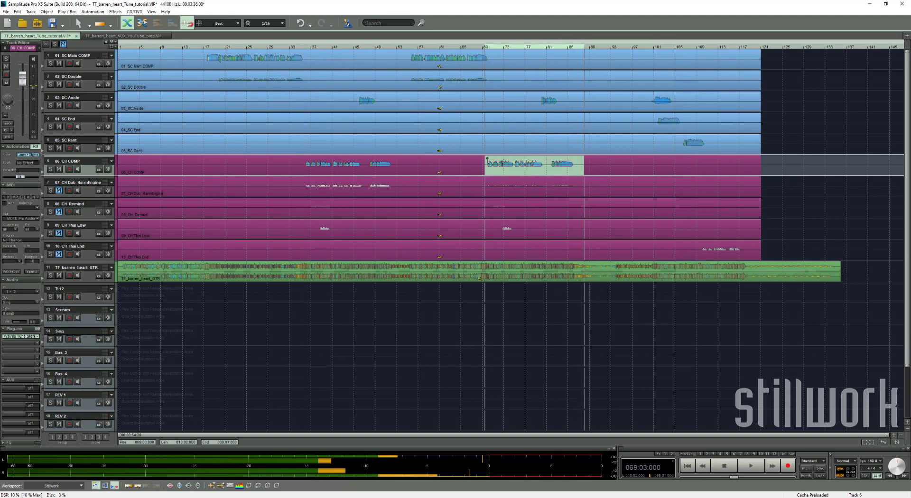
click(24, 337)
drag(404, 192, 222, 124)
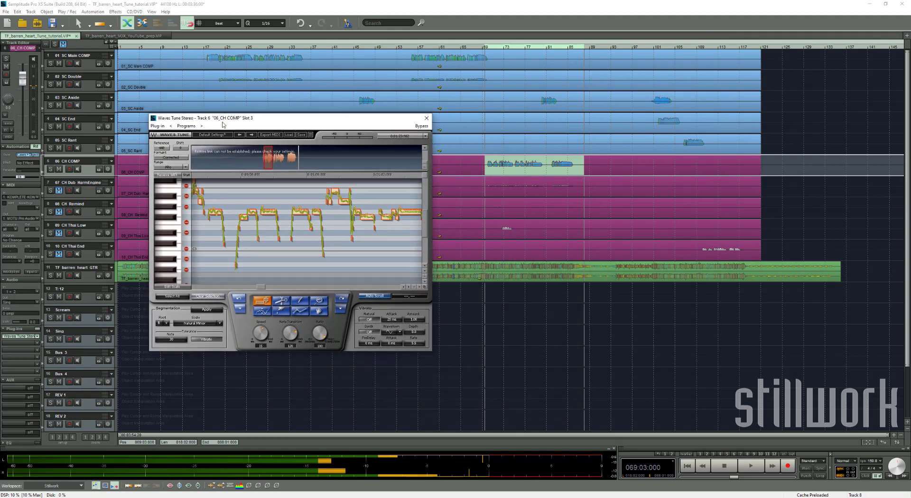
Play the selected second chorus of CH COMP from 069:03:000 to scan its pitch, and return to the chorus's opening notes.
key(space)
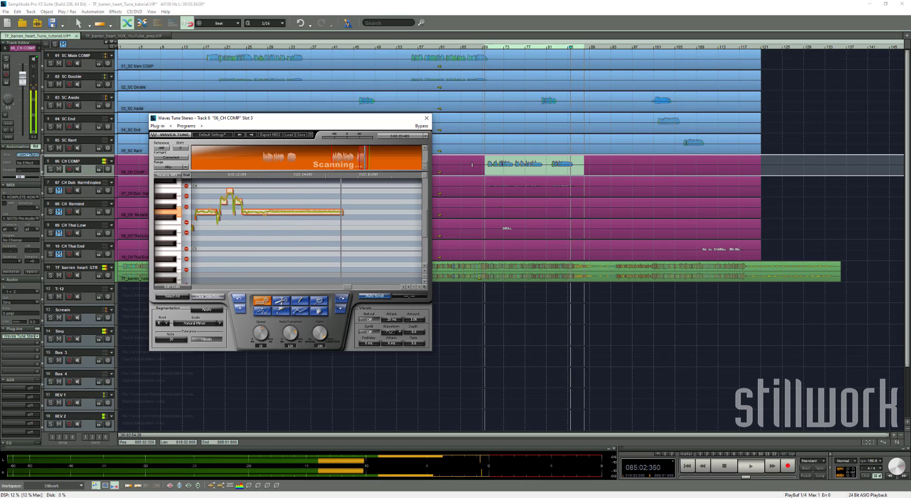
key(space)
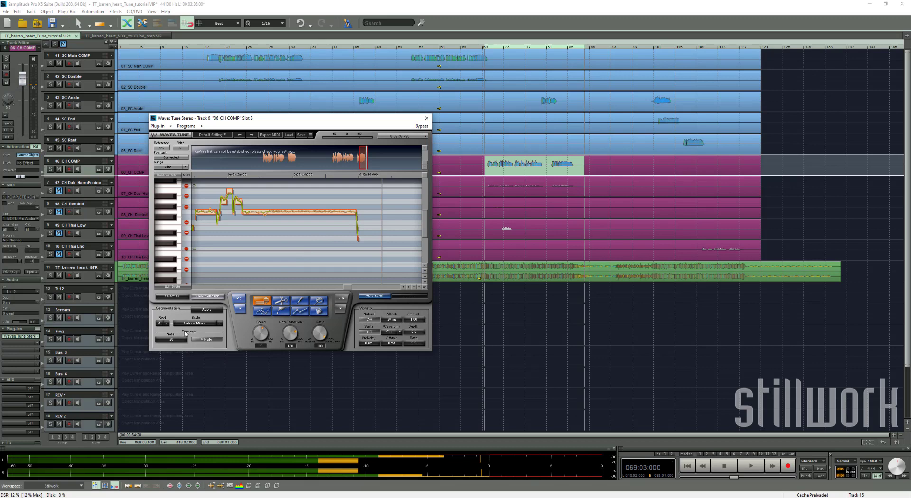
drag(347, 289, 323, 286)
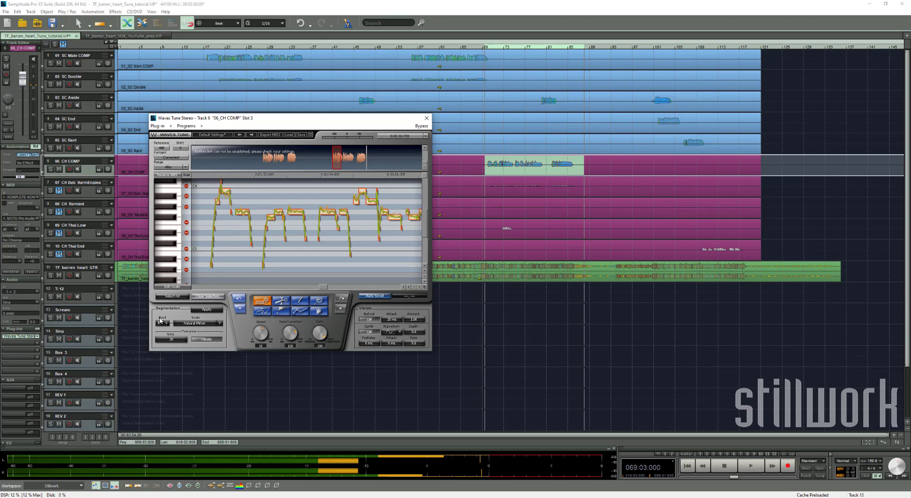
Replay the scanned second chorus from 069:03:000 and stop once its last phrase has ended.
click(486, 164)
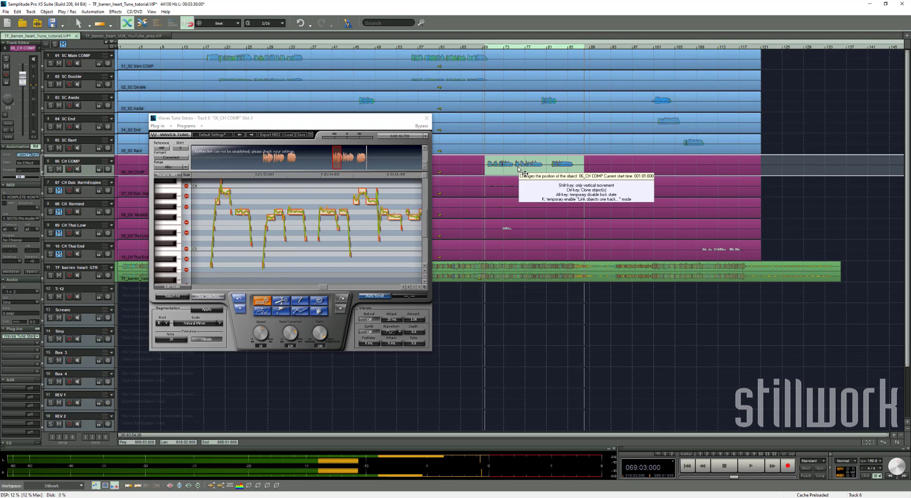
key(space)
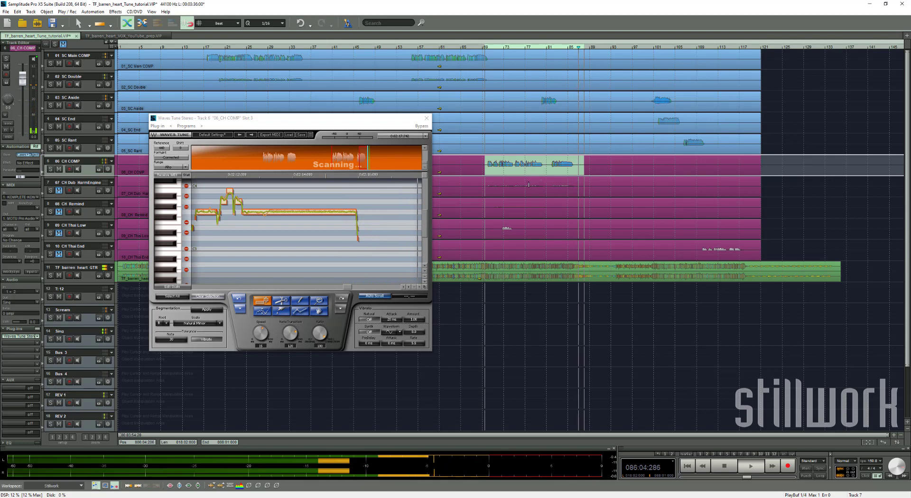
key(space)
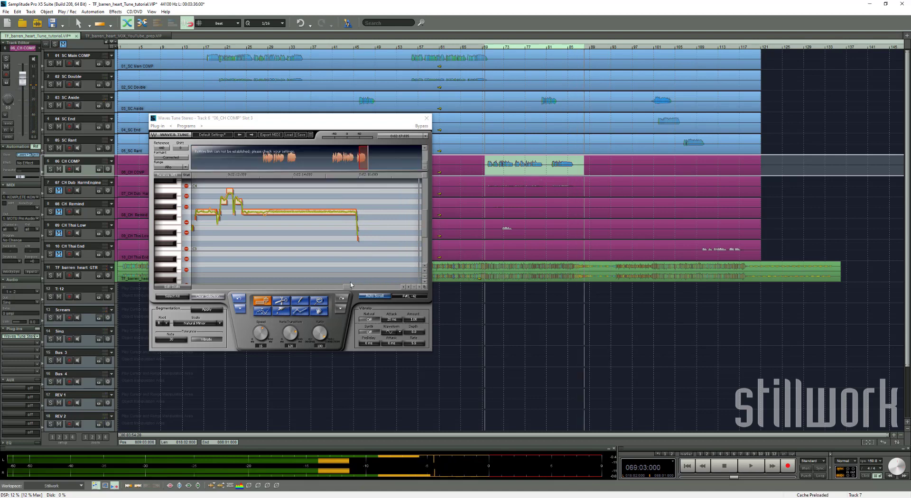
Adjust the note transition of the highest short note in the second chorus's last phrase and listen to that phrase.
click(225, 204)
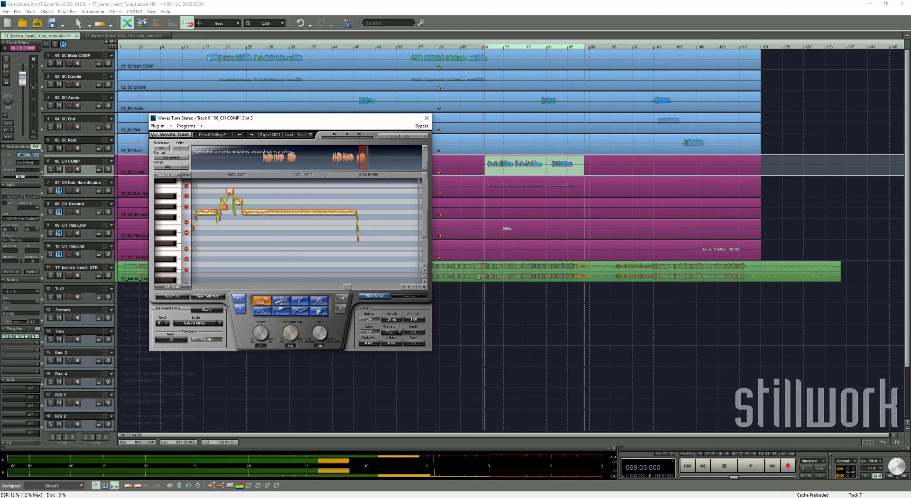
mouse_move(347, 287)
mouse_down()
mouse_move(337, 288)
mouse_move(346, 287)
mouse_up()
drag(248, 187, 255, 193)
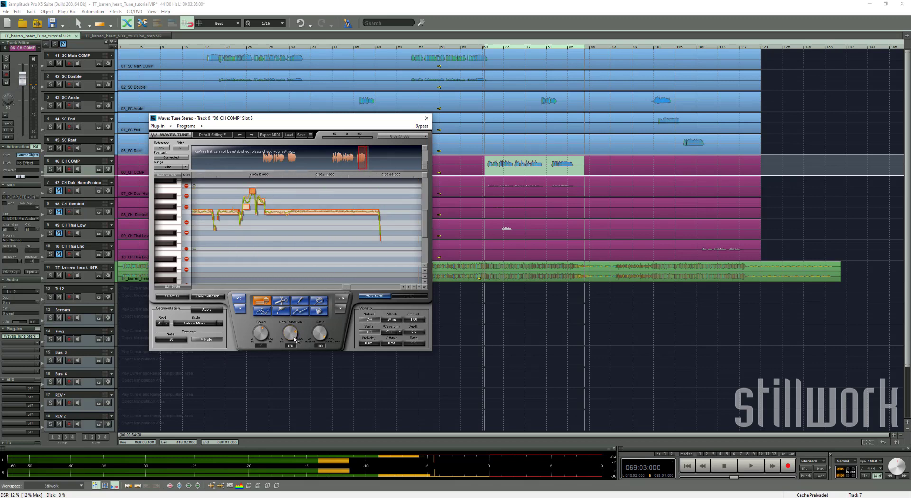
drag(295, 340, 295, 349)
click(549, 162)
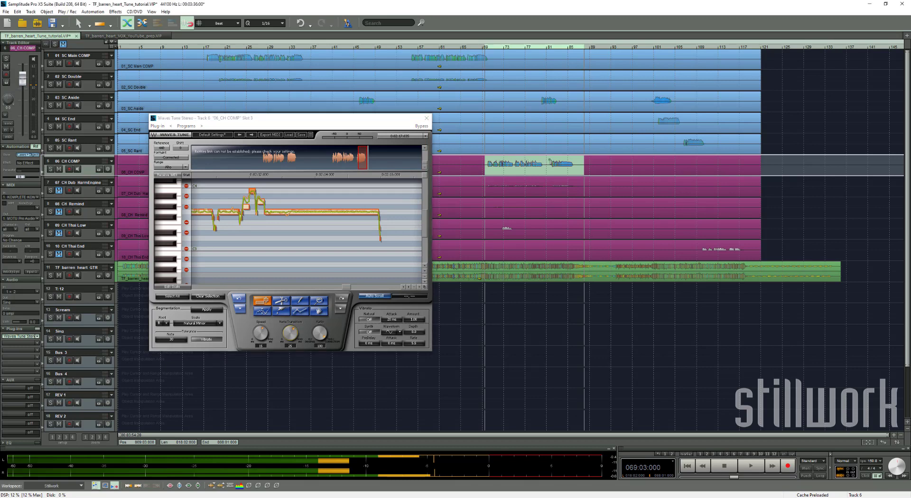
key(space)
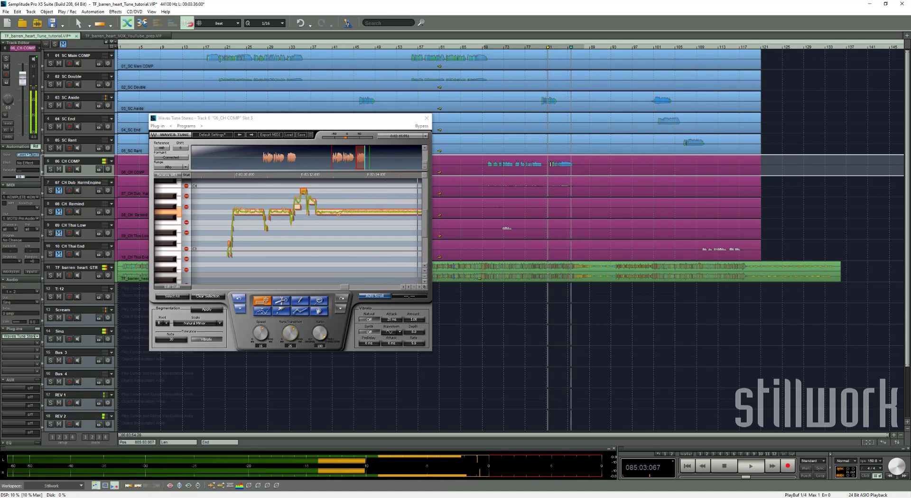
key(space)
Play the second chorus from 070:01:000 and move the Waves Tune window below the CH COMP vocals.
click(496, 171)
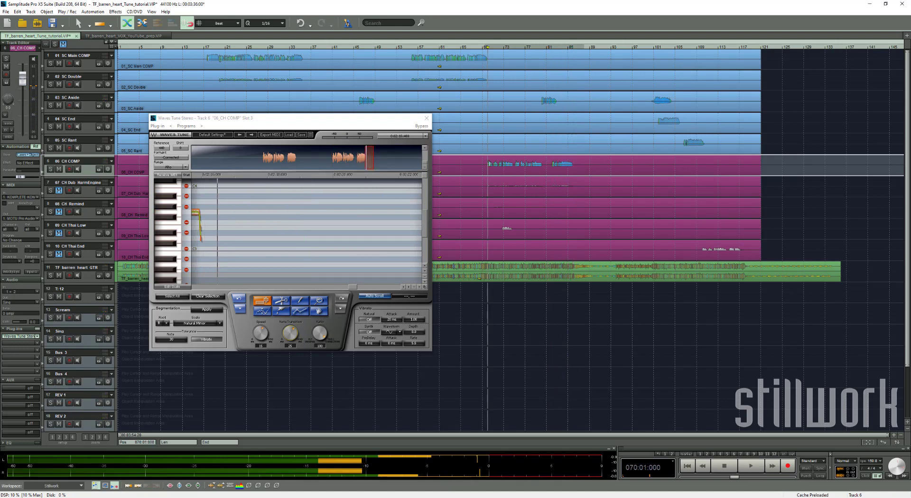
key(space)
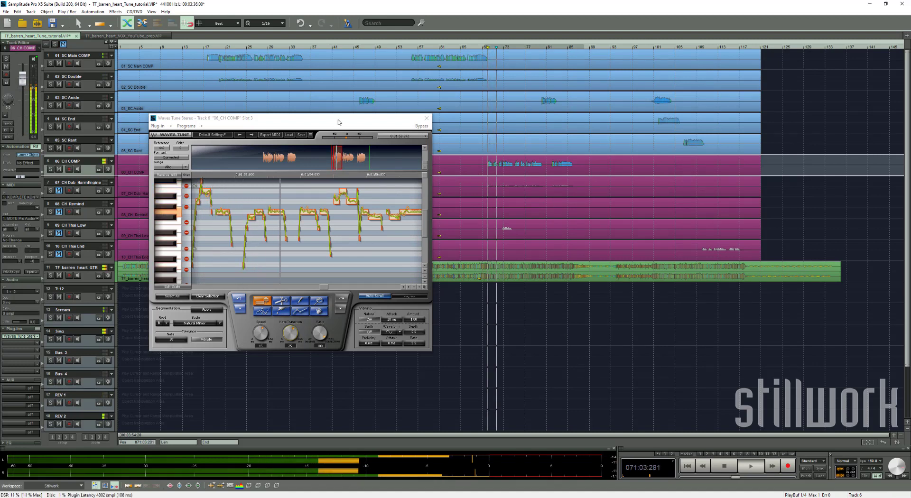
drag(339, 121, 533, 205)
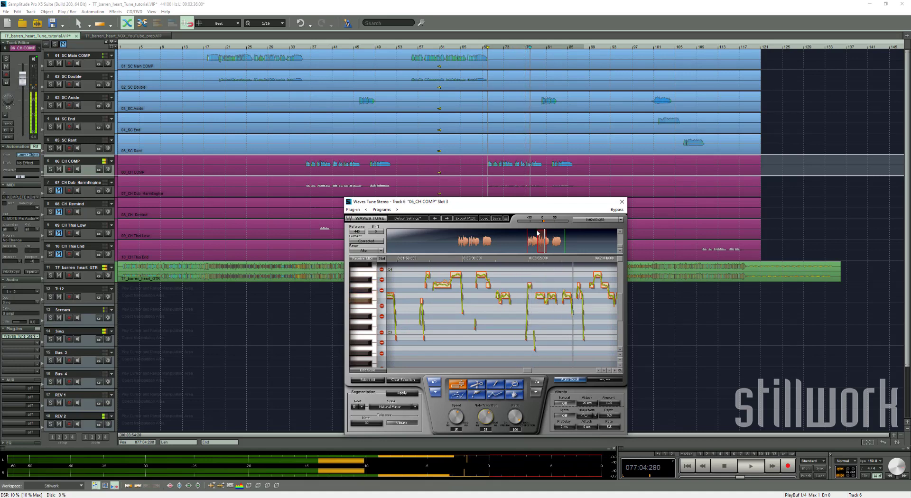
key(space)
Lower the short high note at about 0:02:03 in the second chorus to its neighbours' pitch and replay the passage.
click(579, 286)
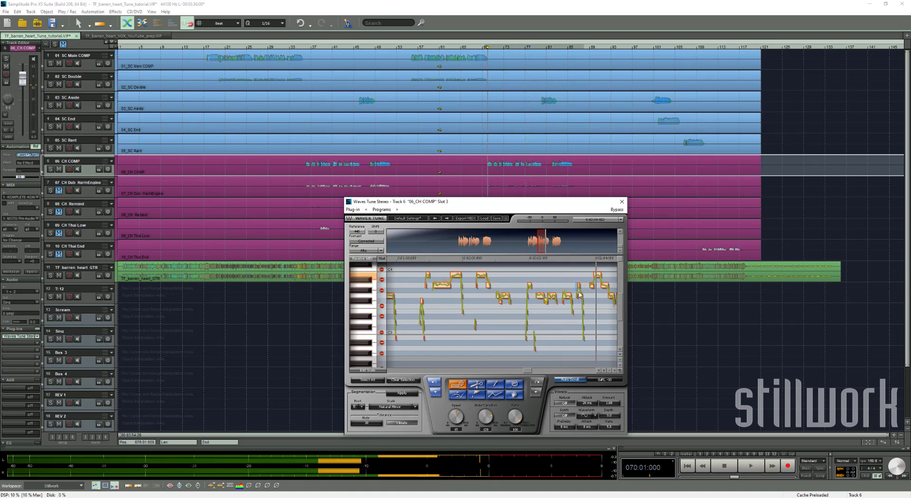
click(583, 294)
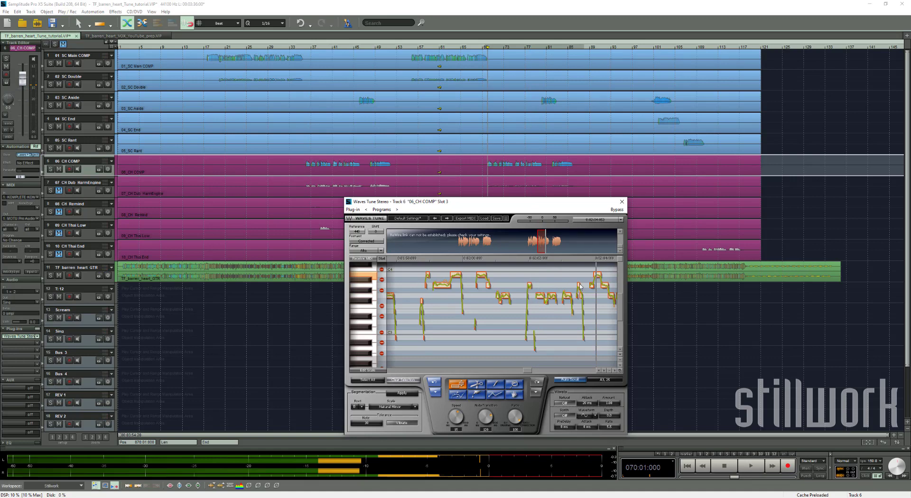
drag(580, 284, 580, 295)
click(517, 258)
key(space)
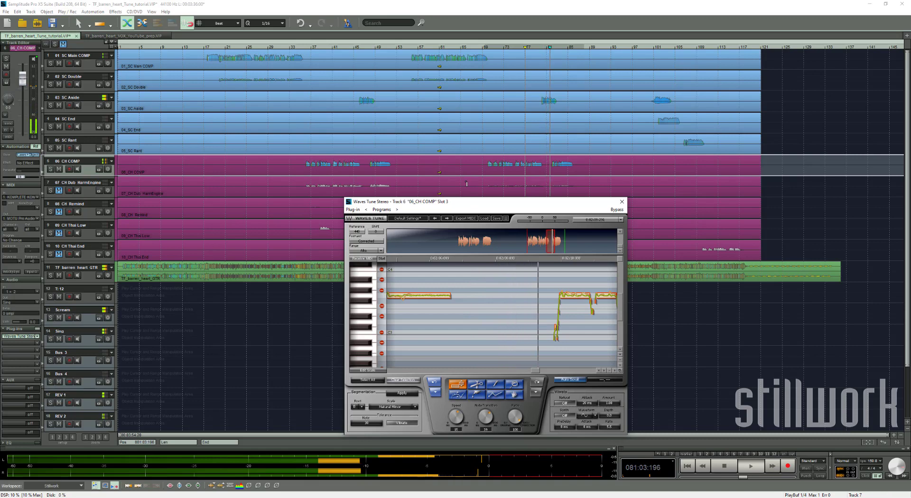
key(space)
Compare the openings of both choruses by playing CH COMP from 035:04:000 and from 070:01:000.
click(487, 163)
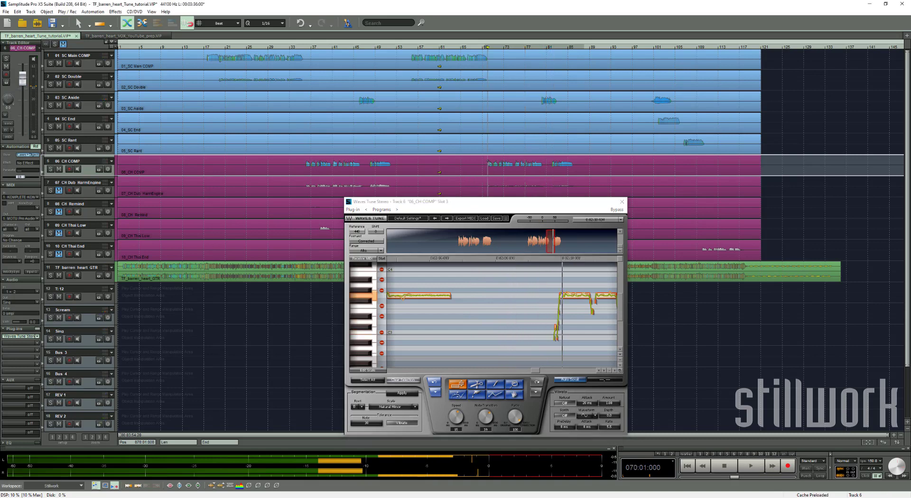
click(302, 171)
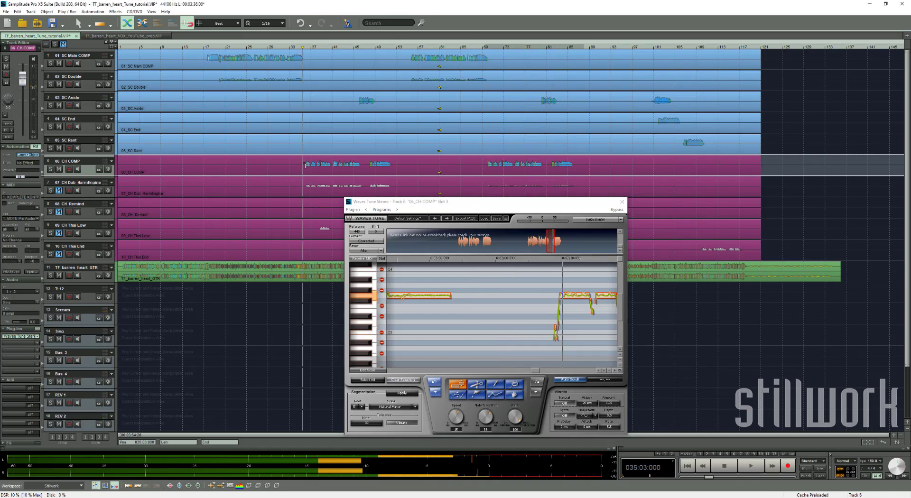
click(305, 165)
key(space)
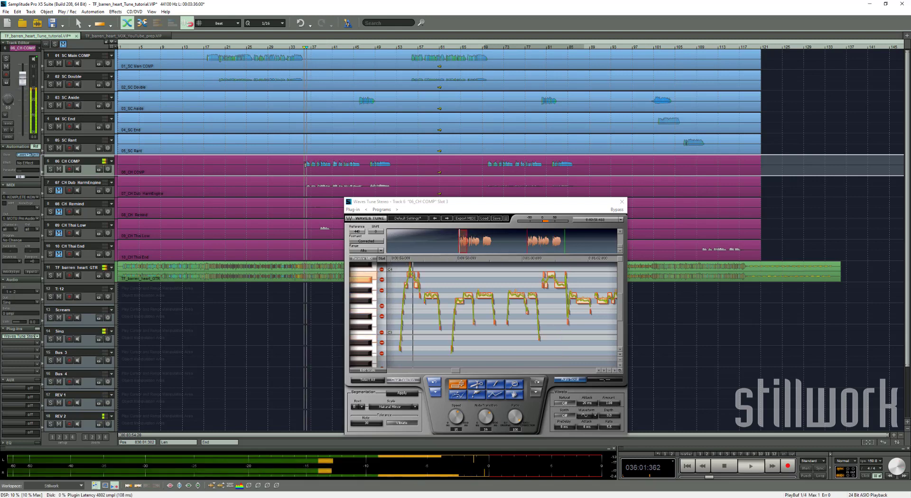
click(488, 163)
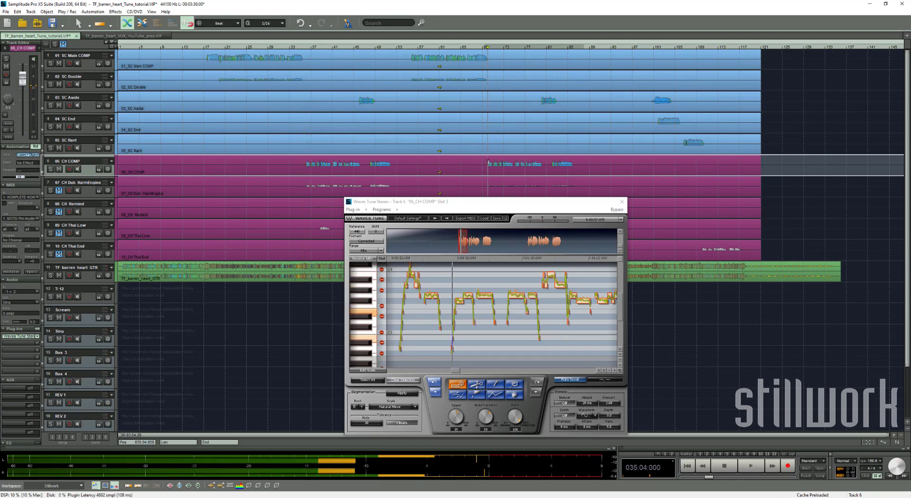
key(space)
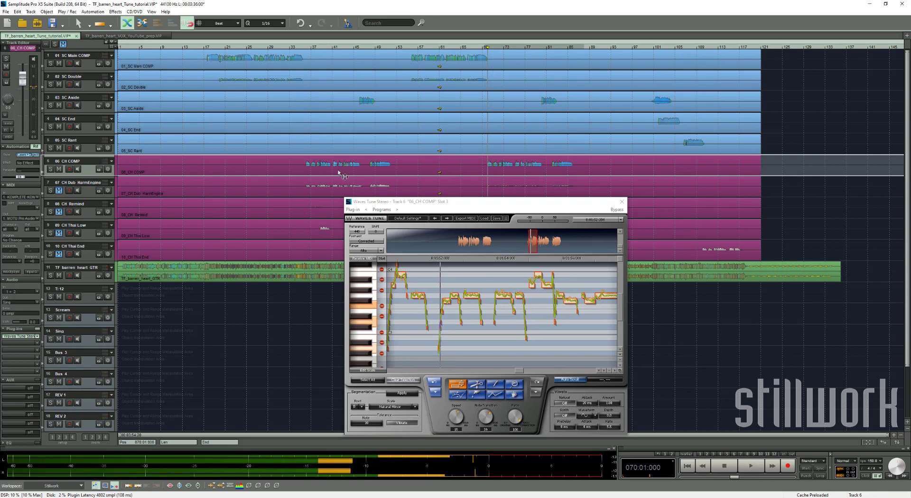
click(306, 166)
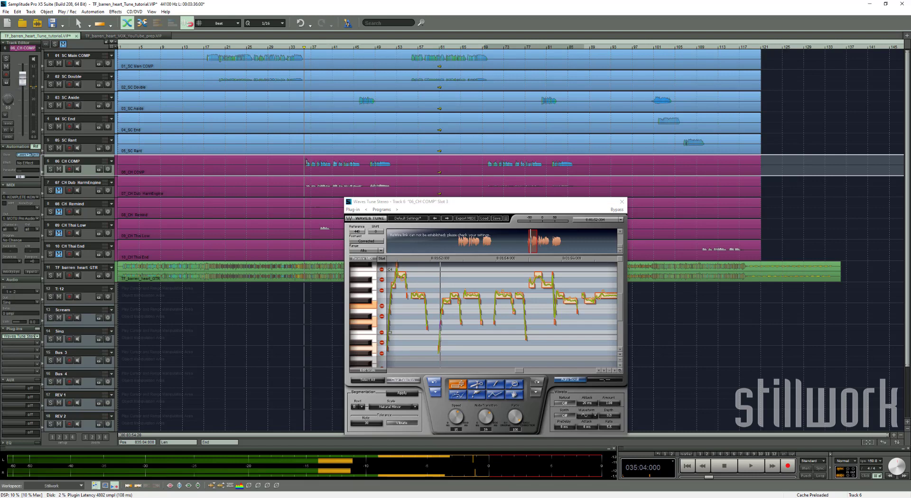
Adjust the segmentation of the short high notes opening the second chorus and replay them.
click(404, 276)
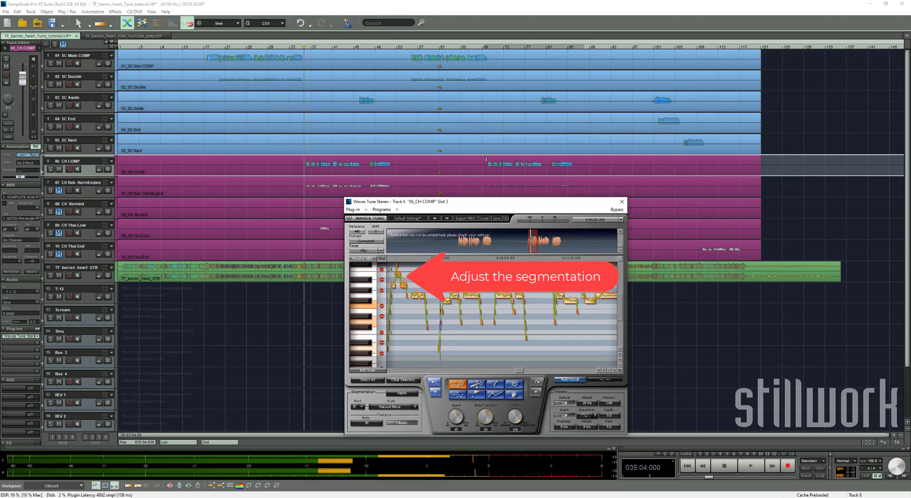
click(485, 161)
key(space)
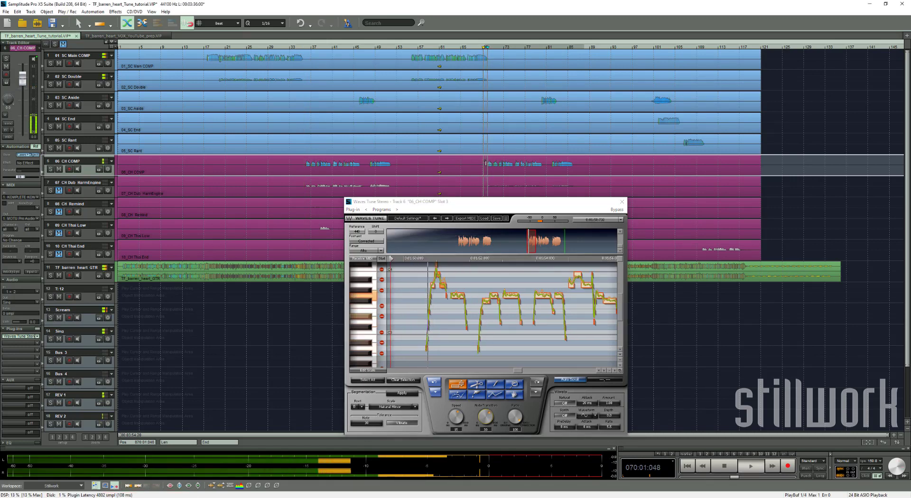
key(space)
click(444, 286)
key(space)
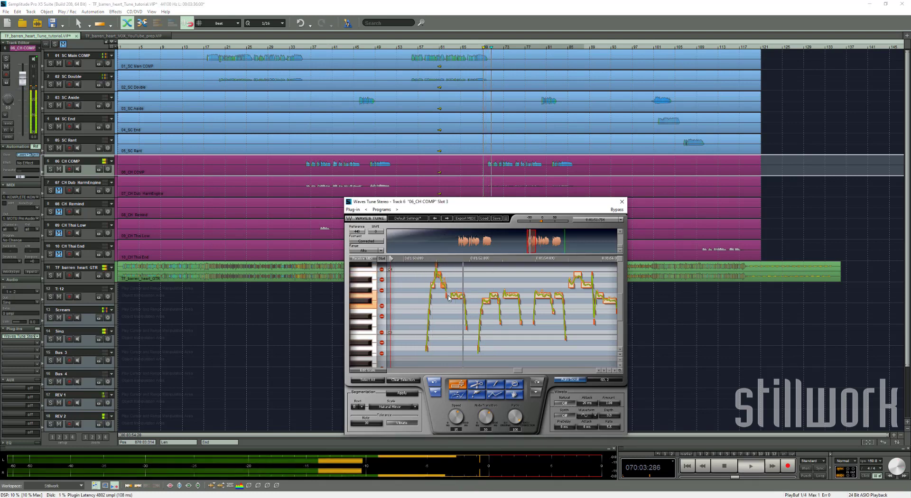
Listen to the first chorus from 036:01:000 and adjust the segmentation of its short opening high notes.
click(306, 163)
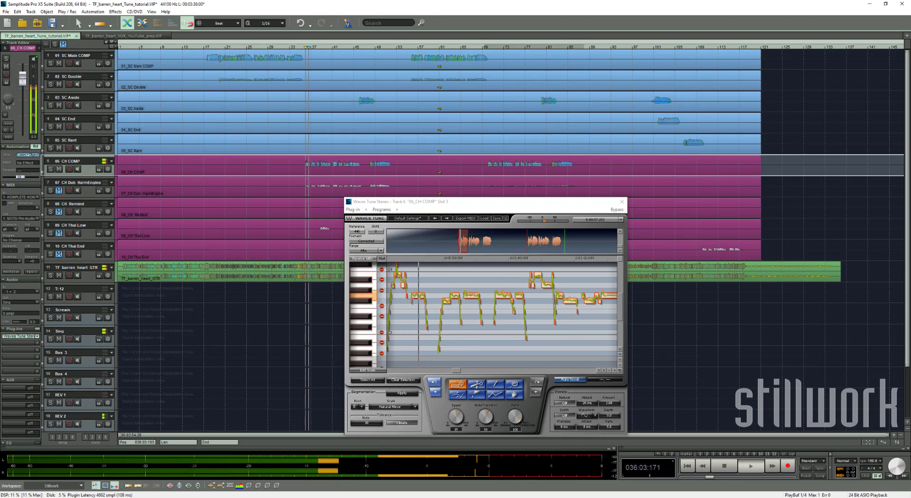
key(space)
click(407, 277)
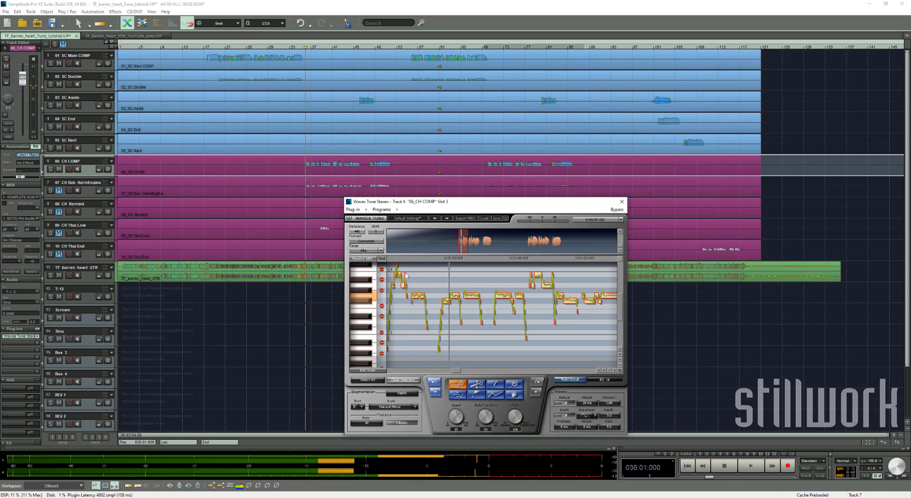
click(407, 286)
click(408, 284)
click(406, 284)
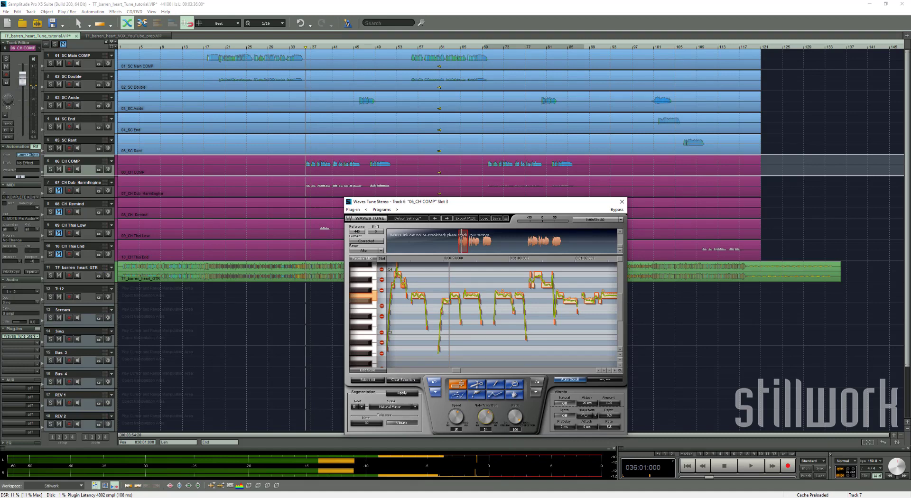
Replay the first chorus from 036:01:000 and close the Waves Tune window.
key(space)
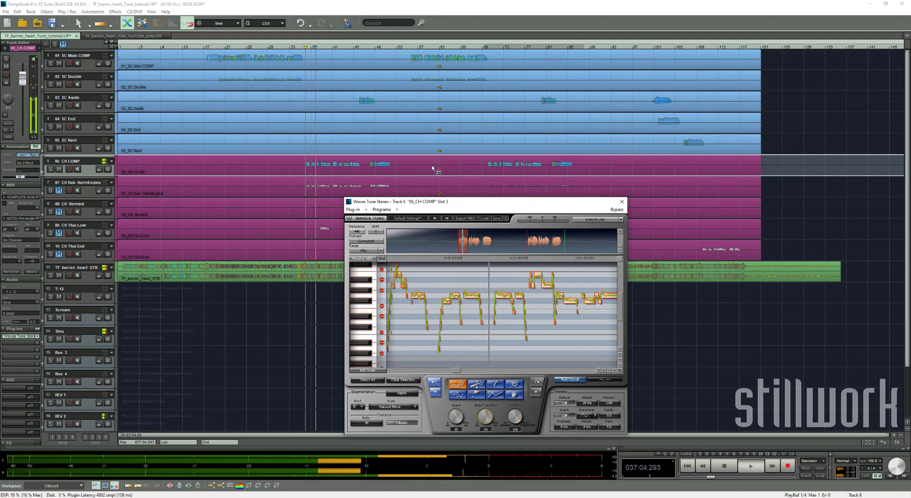
key(space)
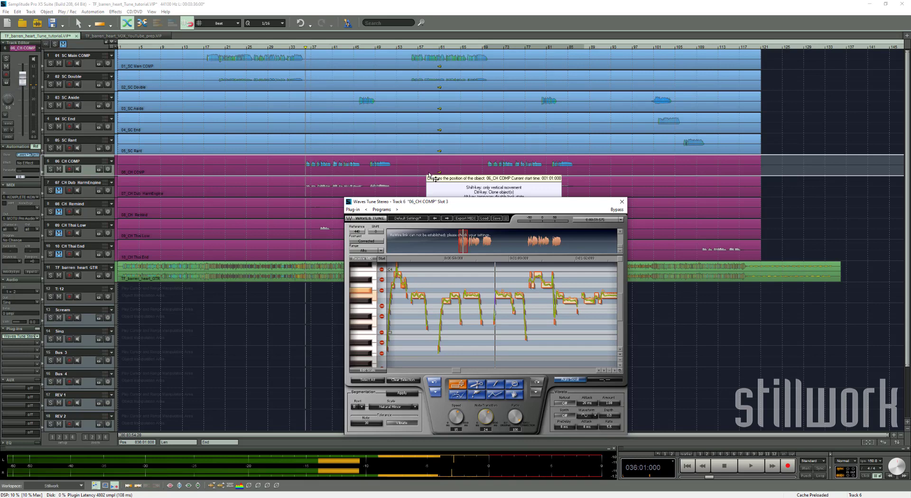
click(622, 202)
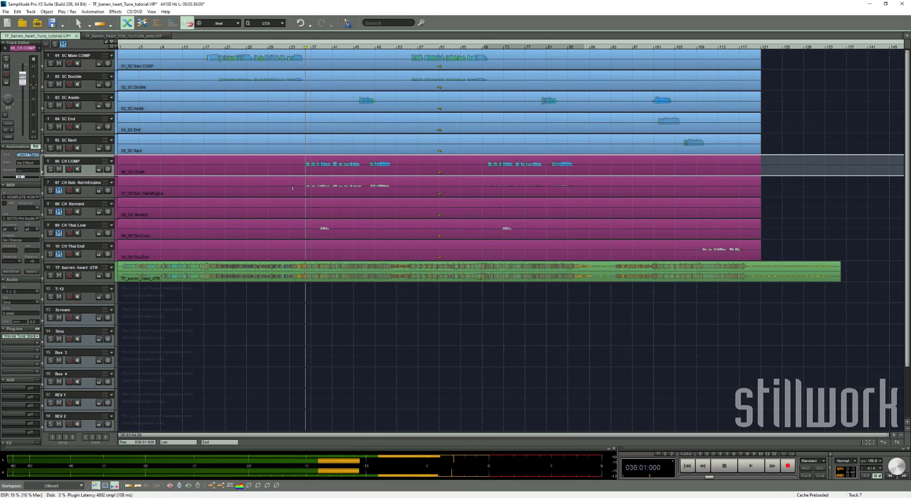